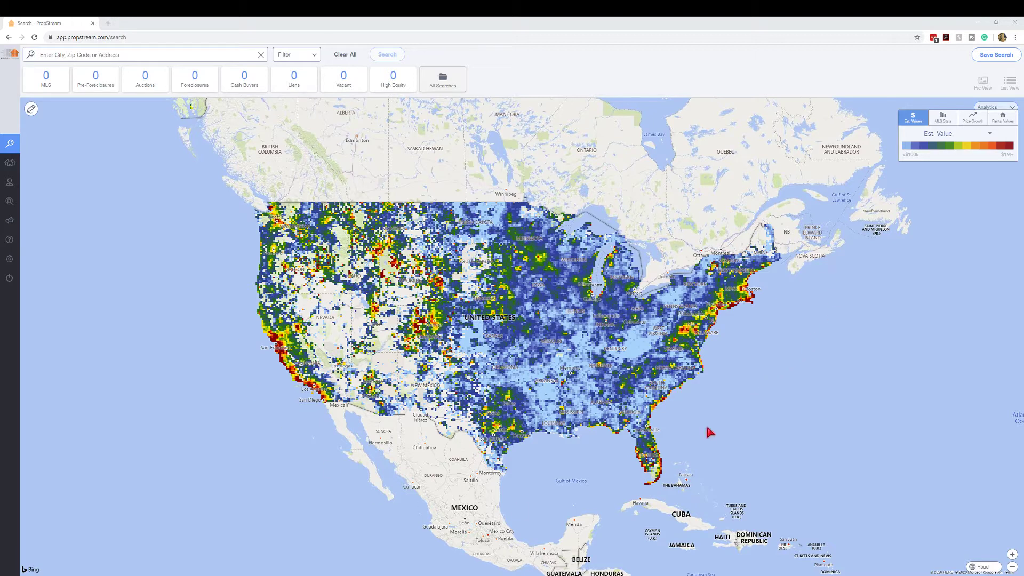
Browse the map analytics categories MLS Stats, Price Growth and Rental Values, ending back on Est. Values.
left_click(1013, 110)
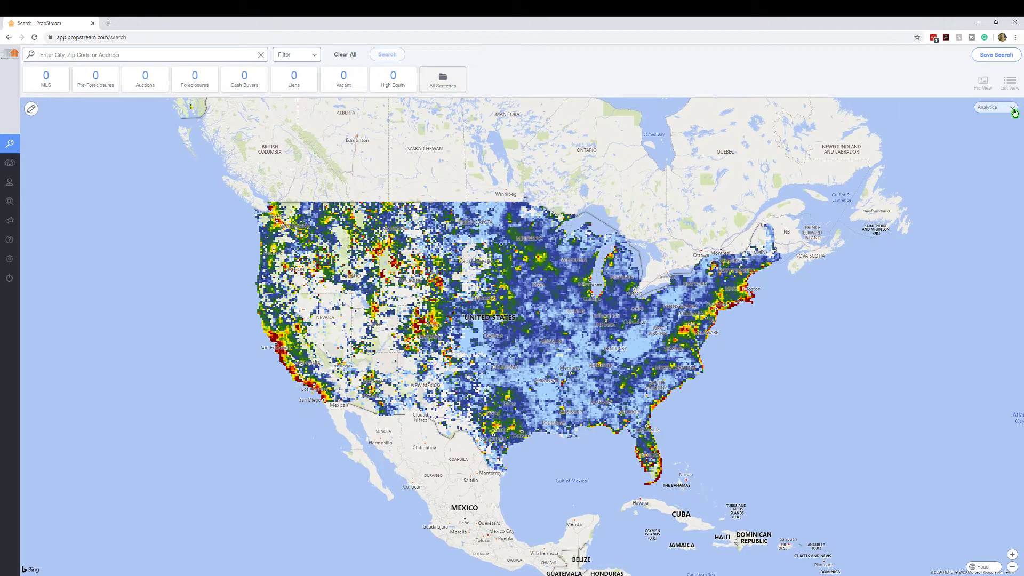
left_click(1013, 110)
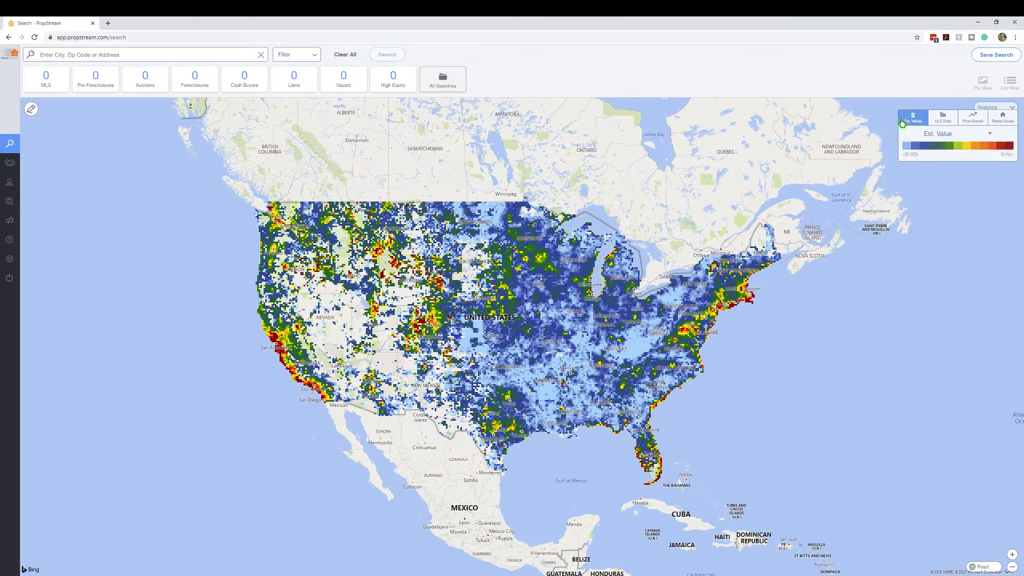
left_click(942, 123)
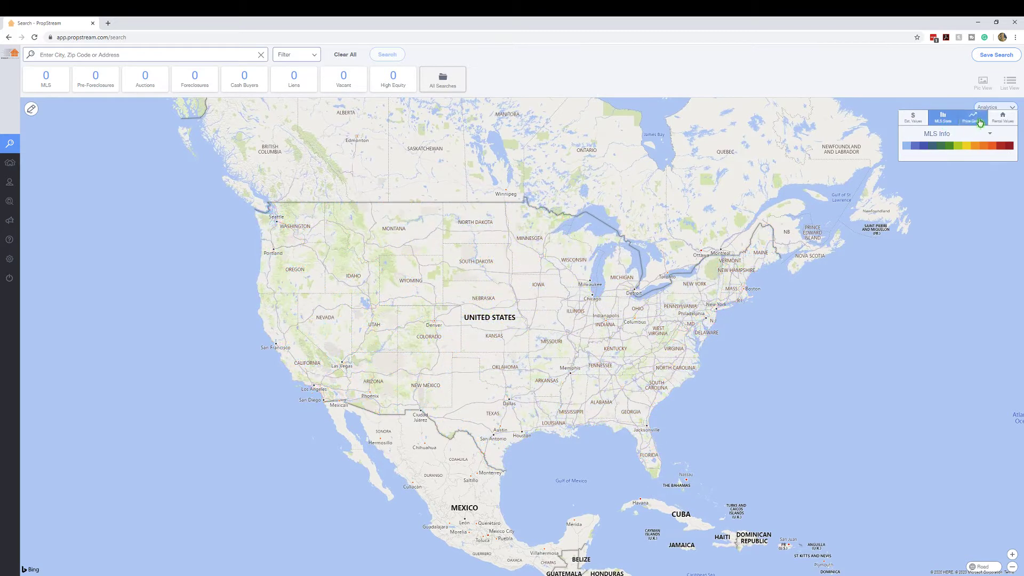
left_click(980, 123)
left_click(1003, 121)
left_click(916, 125)
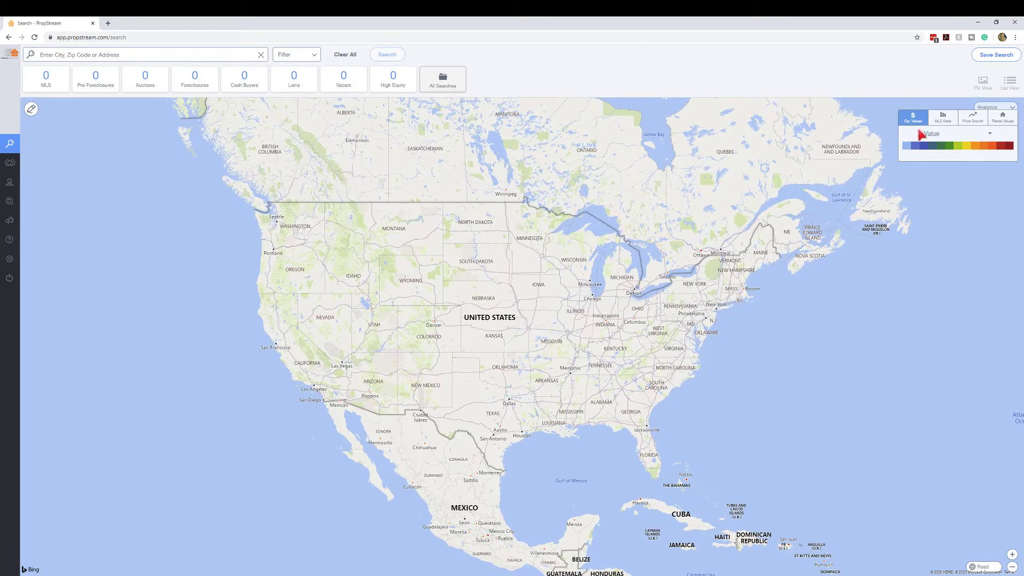
Color the United States map by the Est. Value metric of the Est. Values analytics.
left_click(990, 134)
left_click(927, 156)
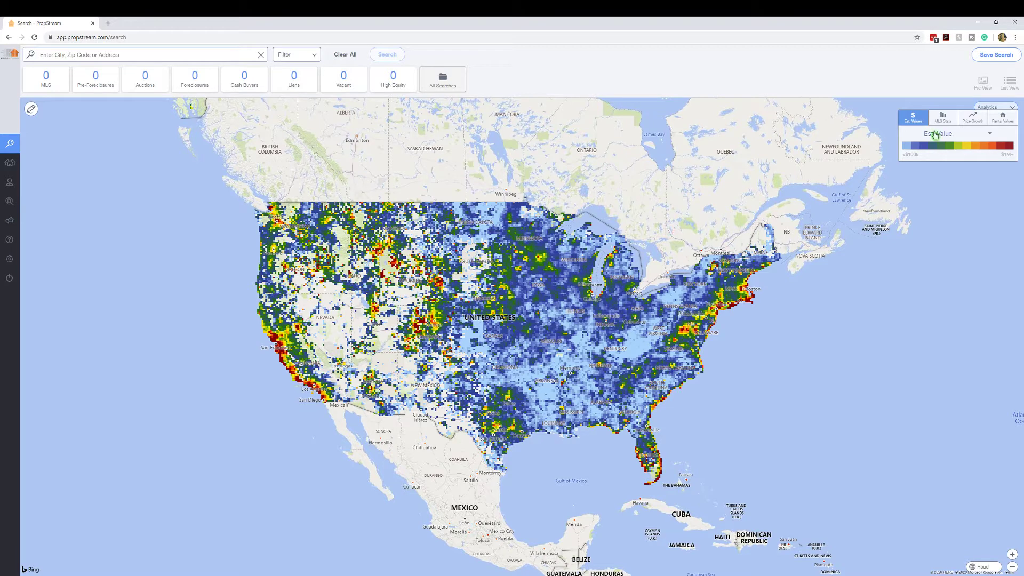
left_click(919, 124)
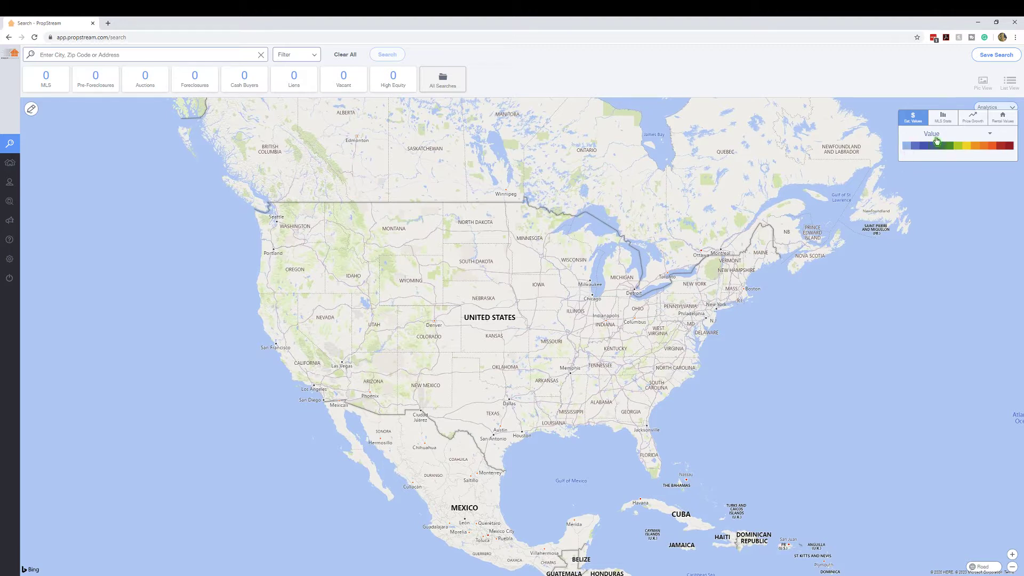
left_click(934, 137)
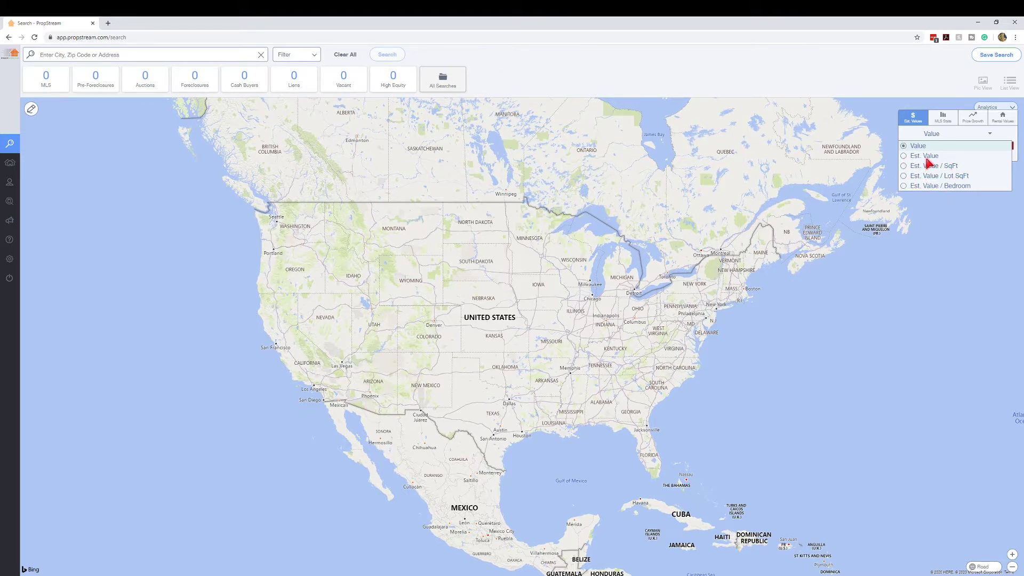
left_click(926, 158)
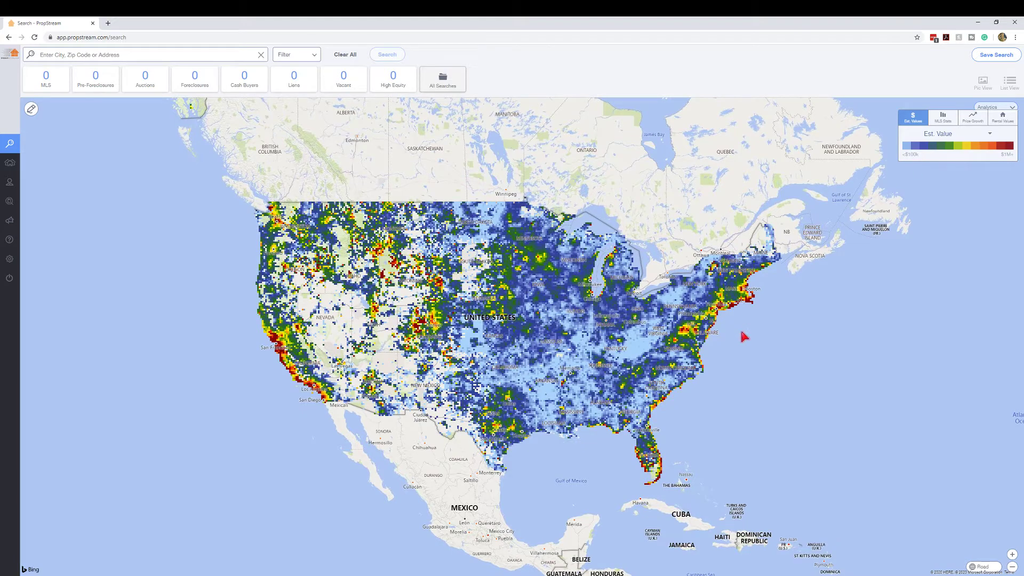
Examine the estimated value heat map over Florida and review the value metrics that can be mapped.
scroll(667, 469, "up", 1)
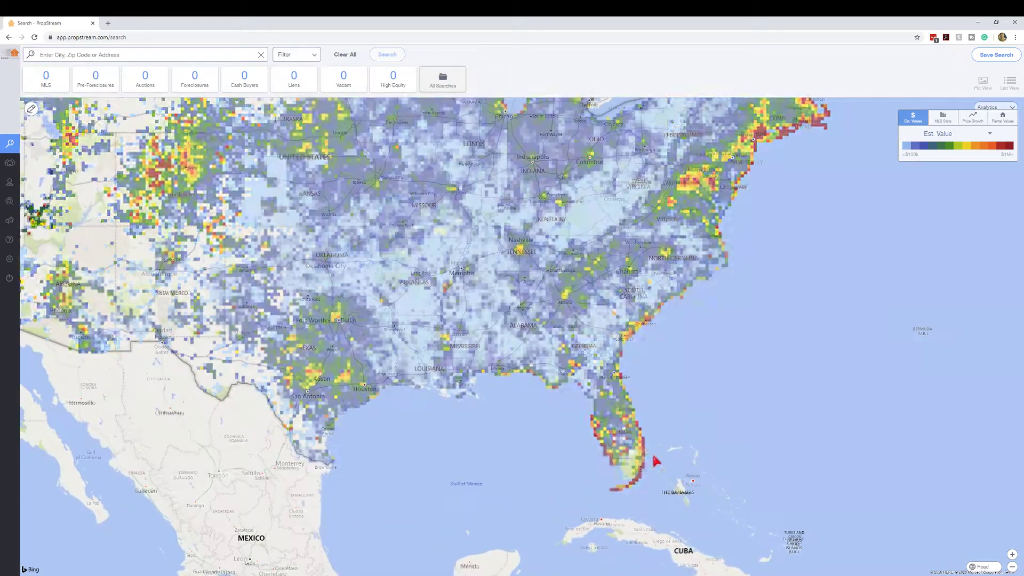
scroll(647, 449, "up", 1)
scroll(643, 445, "up", 1)
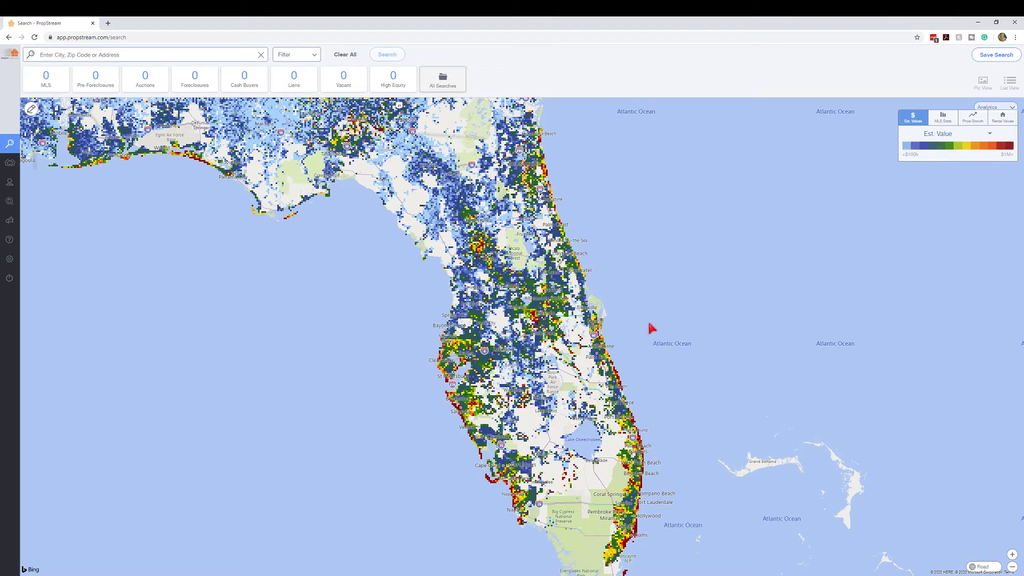
left_click(990, 135)
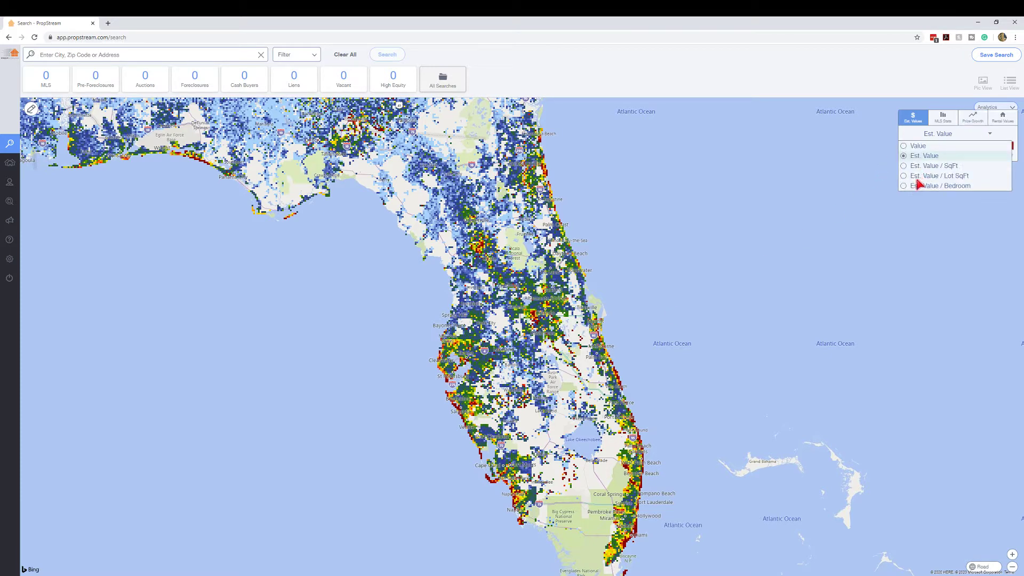
left_click(991, 136)
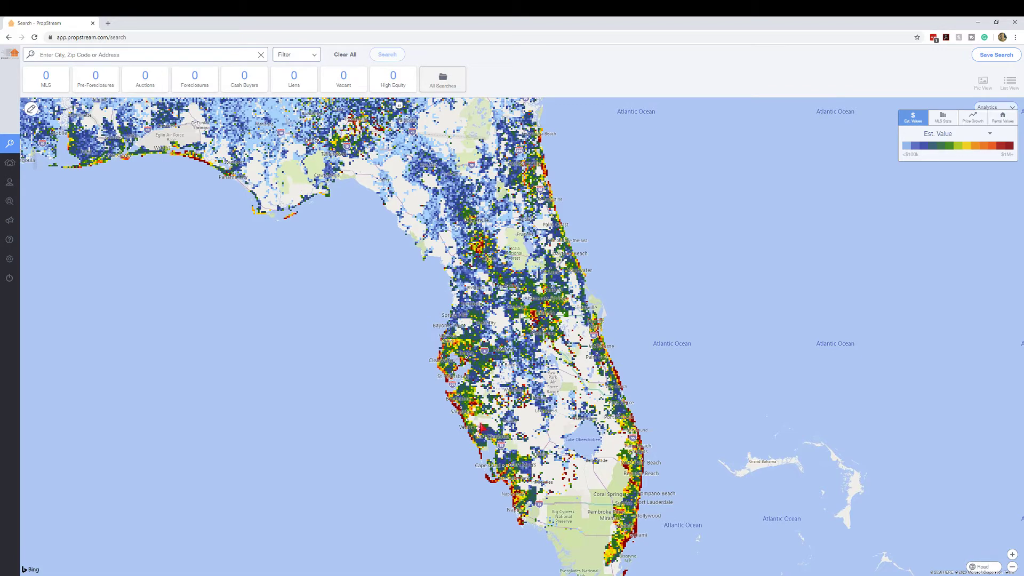
Examine the estimated value heat map of the Bradenton area on Florida's west coast against the analytics color scale.
scroll(463, 422, "up", 1)
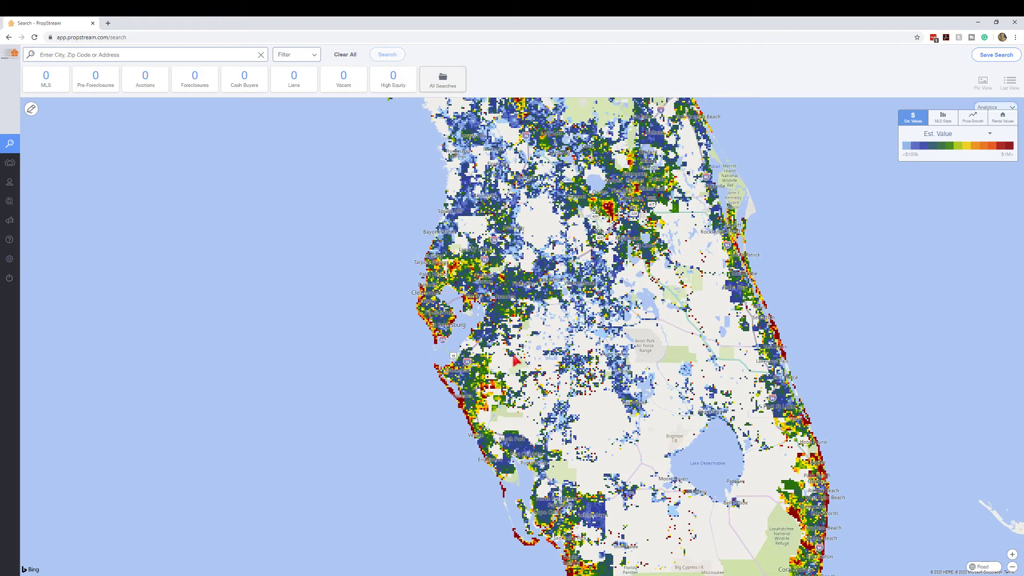
scroll(475, 419, "up", 1)
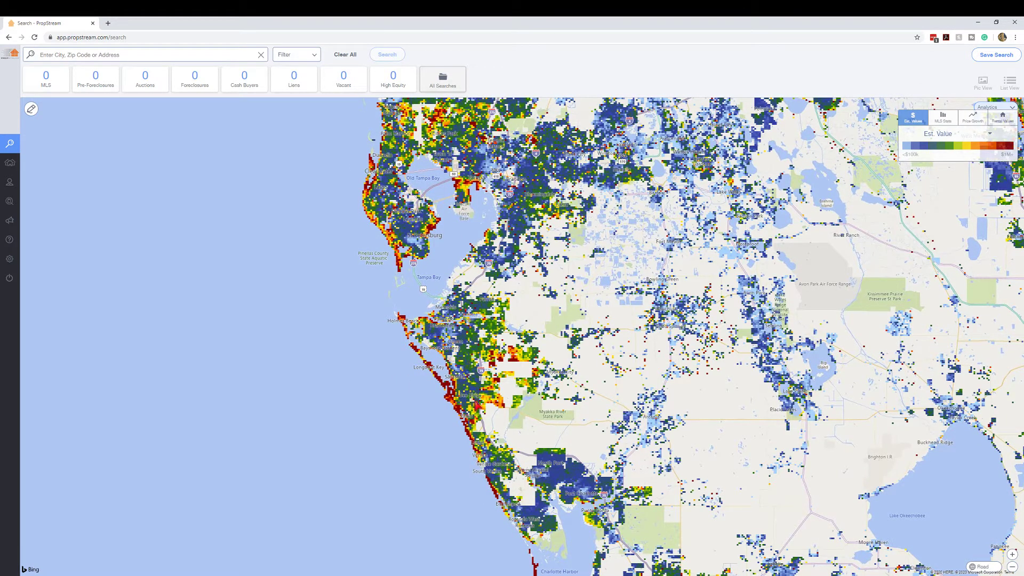
scroll(449, 339, "up", 2)
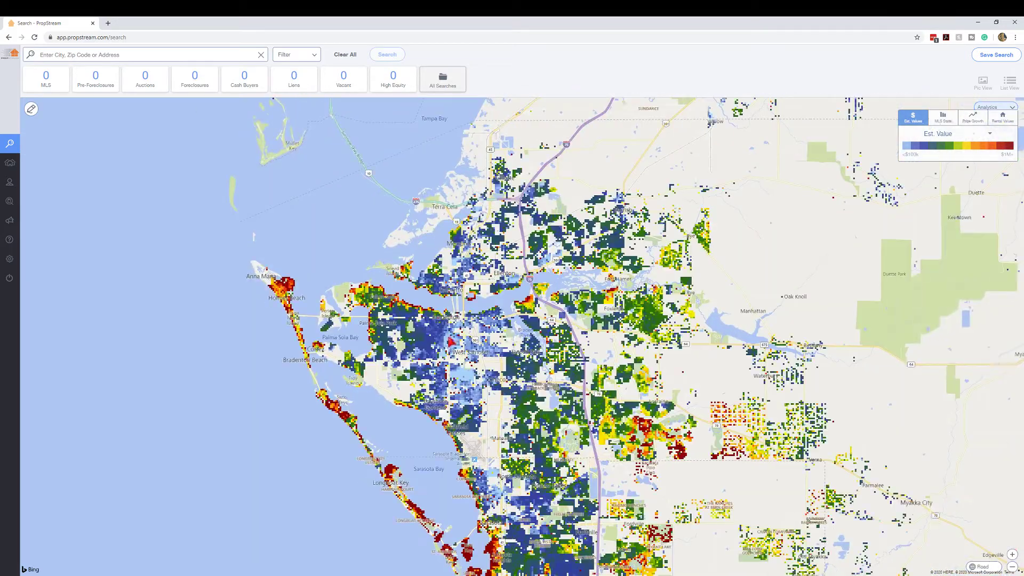
scroll(453, 346, "up", 1)
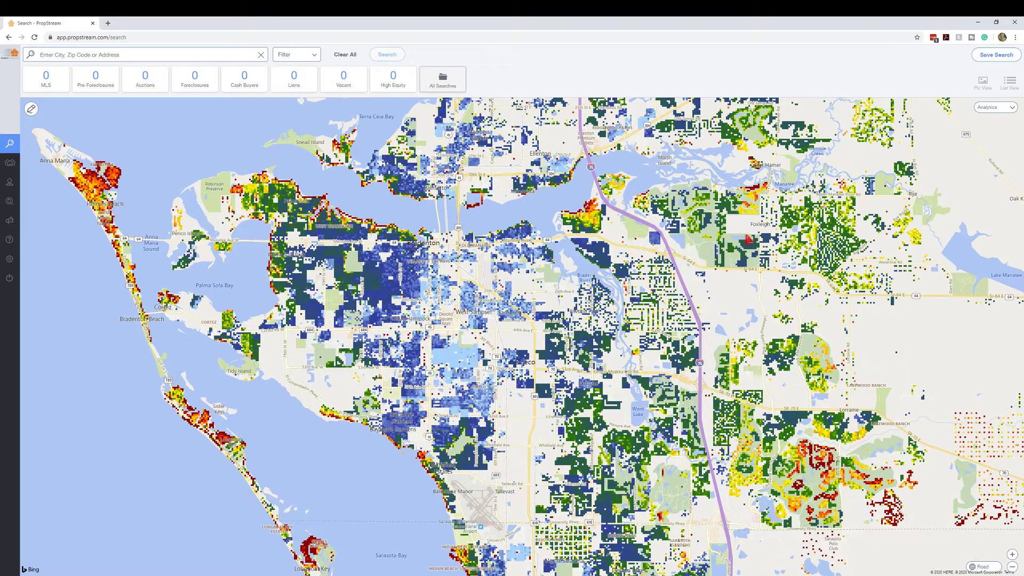
left_click(1015, 113)
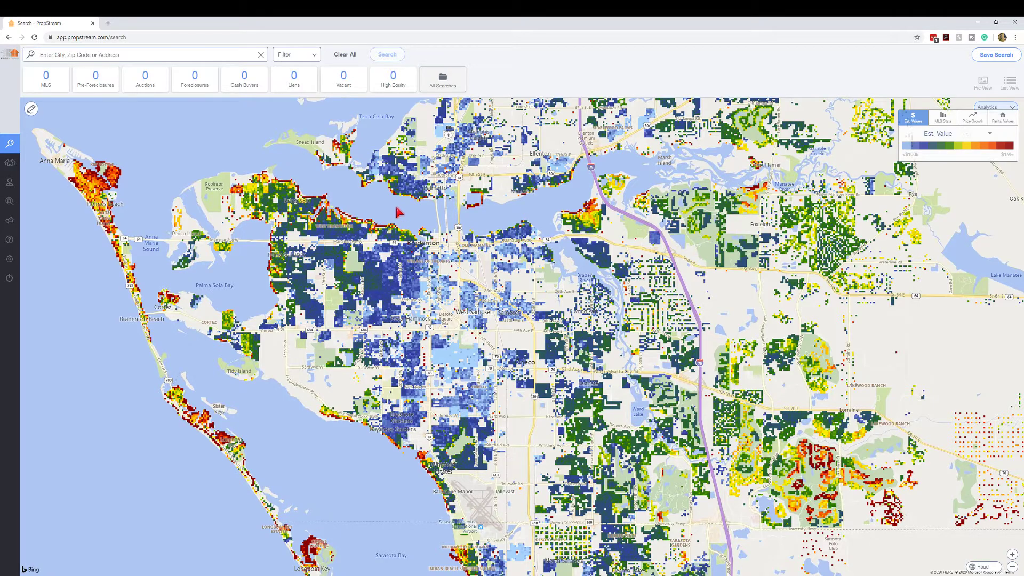
Inspect the estimated value markers of individual homes along the Manatee River waterfront near Lewis Park.
scroll(399, 211, "up", 1)
scroll(363, 246, "up", 1)
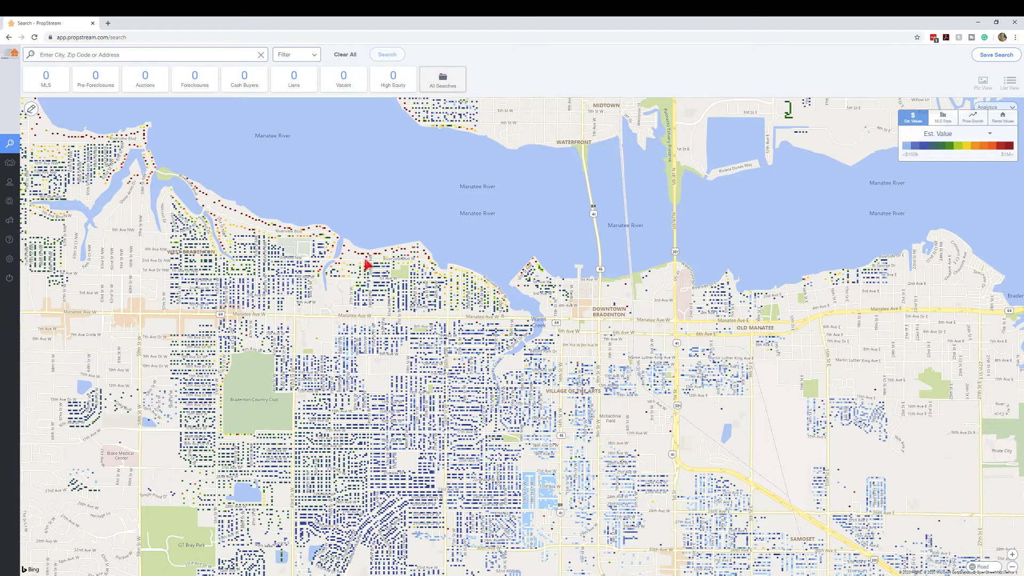
scroll(367, 267, "up", 1)
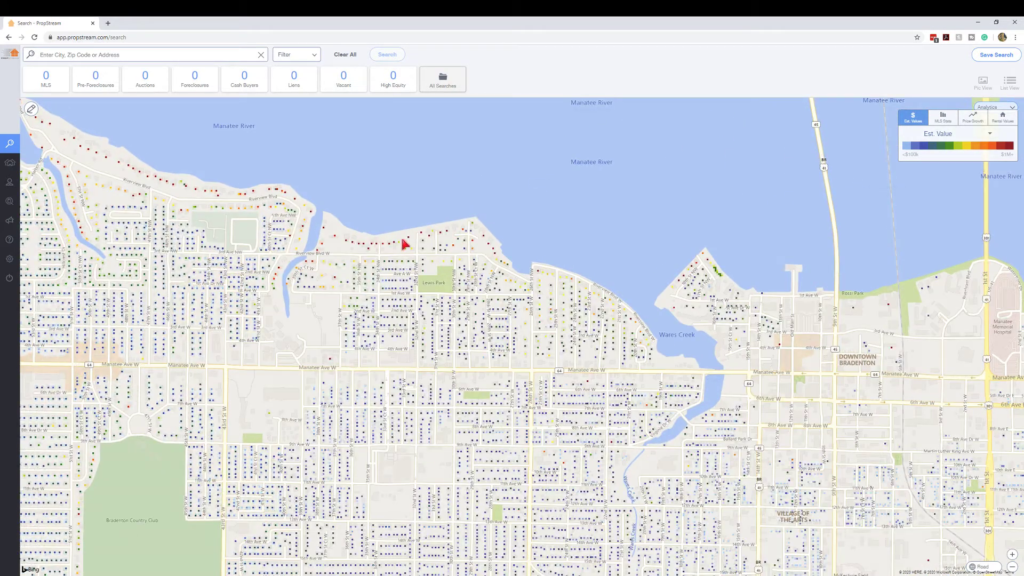
scroll(373, 234, "up", 1)
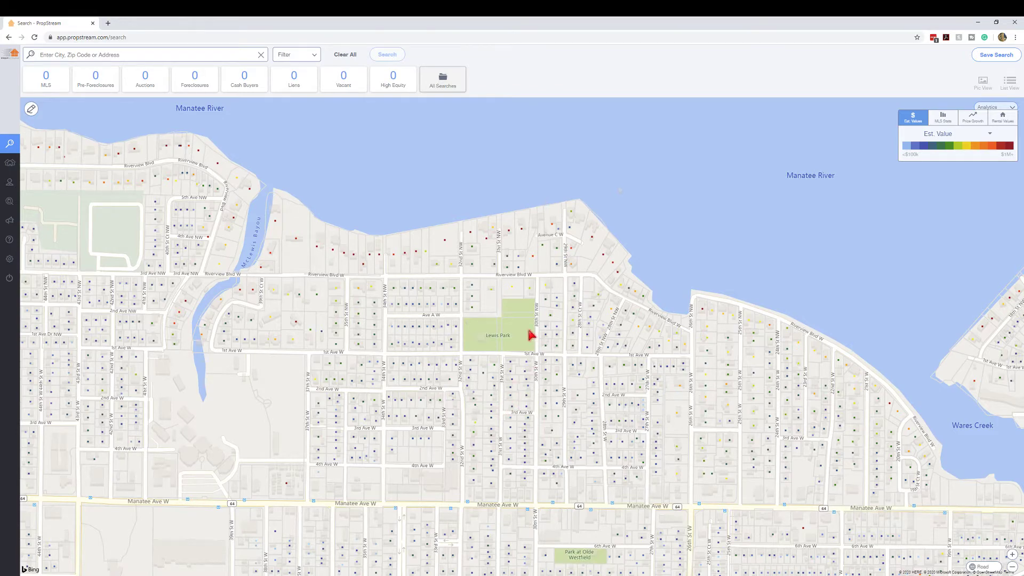
Recolor the map of the whole Bradenton area by the SqFt metric of the MLS Stats analytics.
scroll(529, 341, "down", 2)
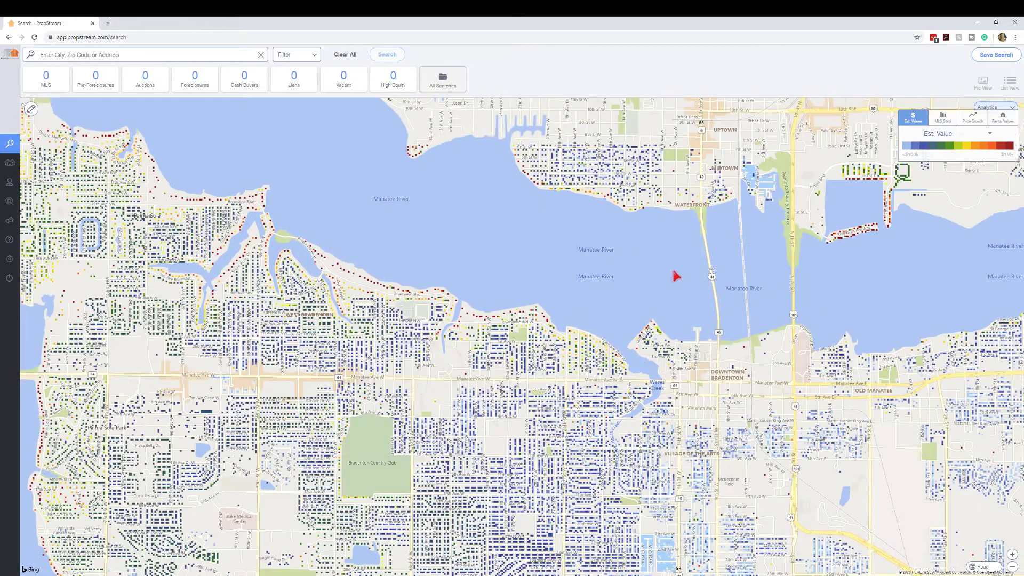
scroll(763, 298, "down", 2)
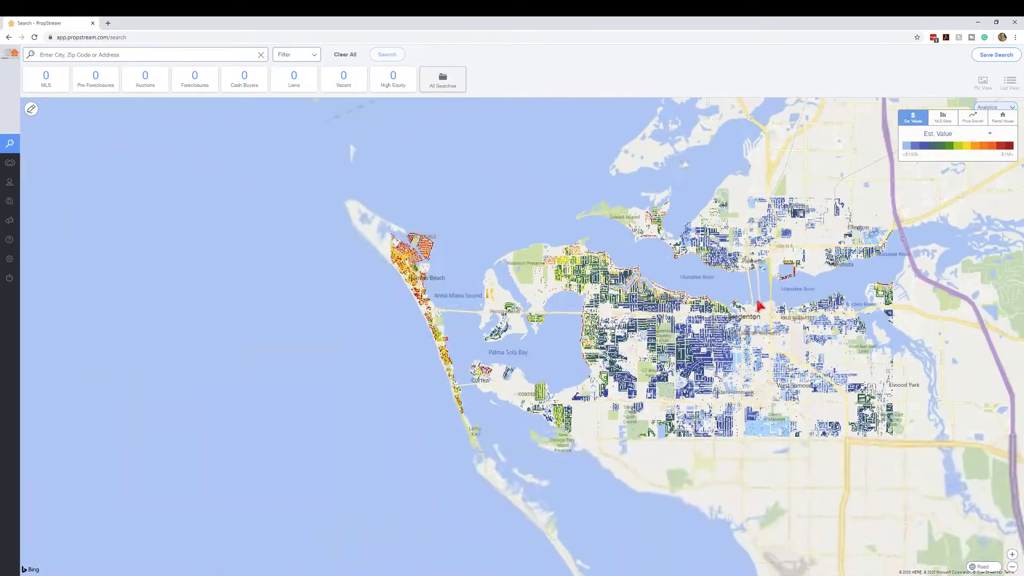
left_click_drag(760, 306, 550, 280)
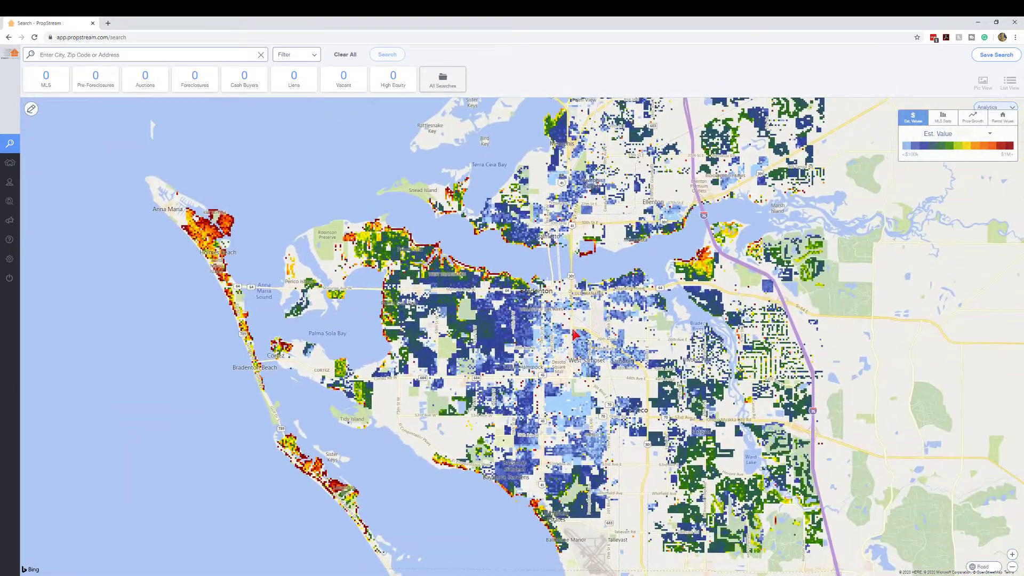
left_click(996, 108)
left_click(943, 118)
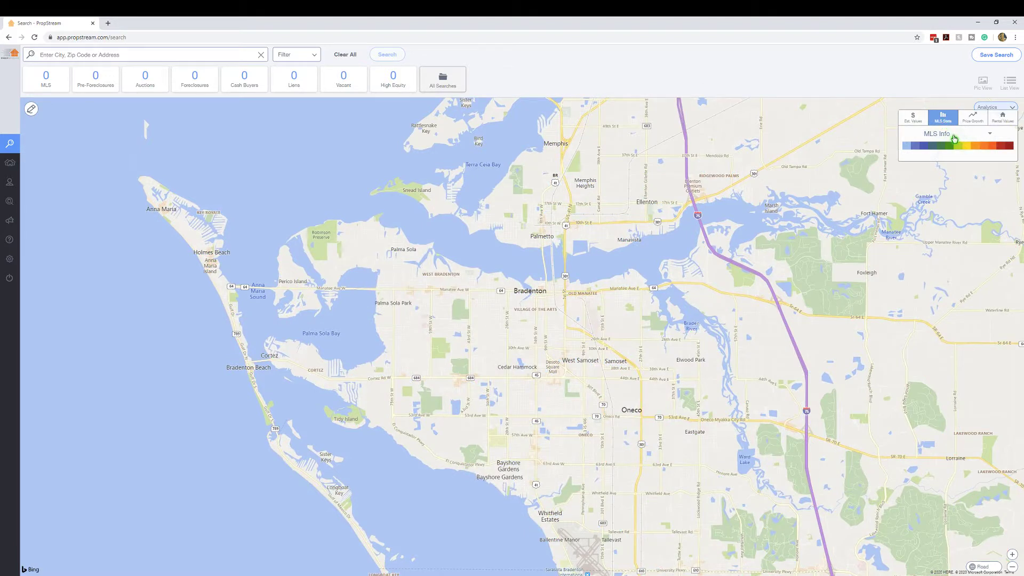
left_click(990, 138)
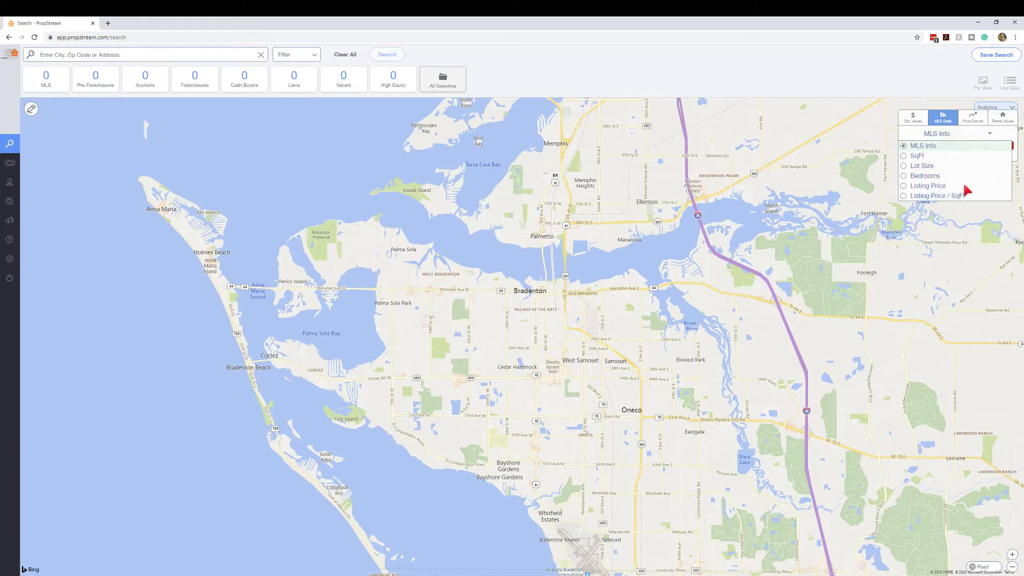
left_click(920, 157)
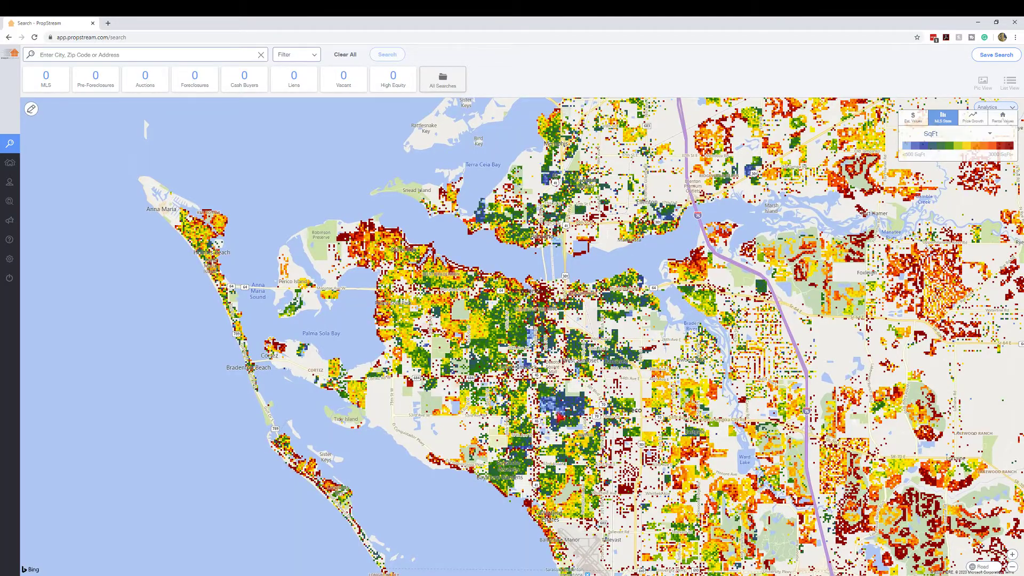
Examine the home size distribution in the South Bradenton neighborhoods west of Oneco and across the wider area.
scroll(557, 415, "up", 3)
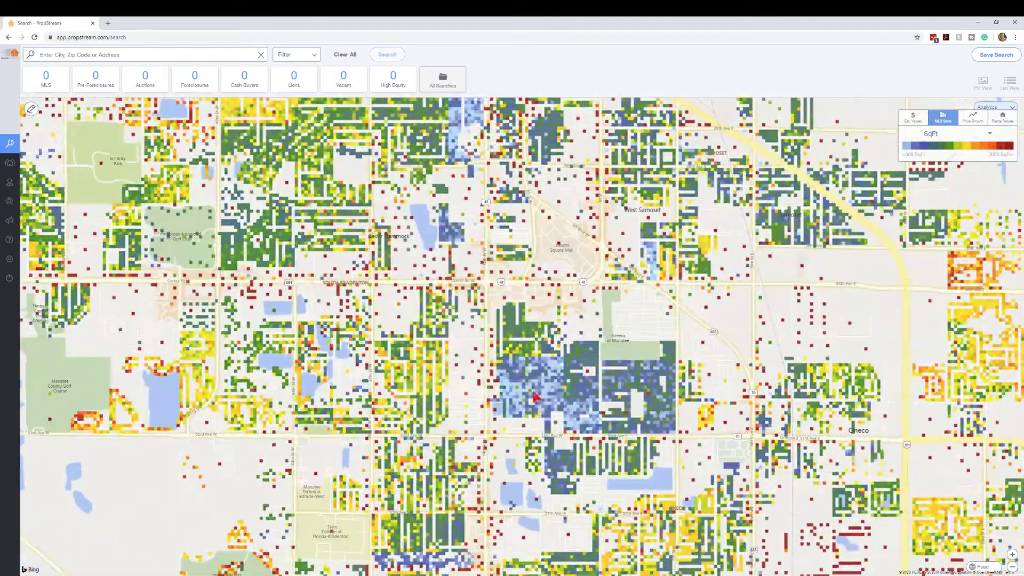
scroll(531, 393, "up", 4)
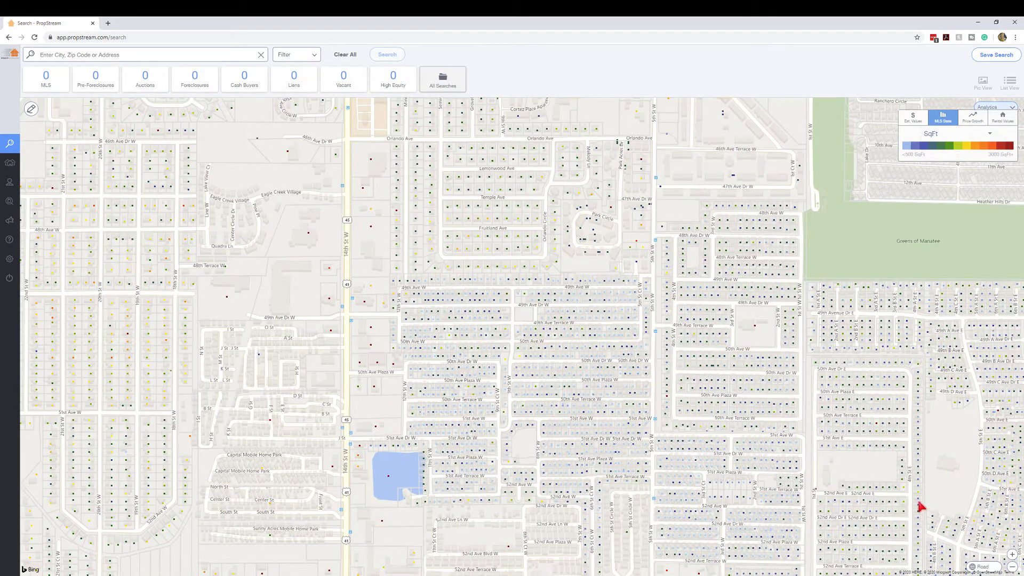
scroll(749, 375, "down", 2)
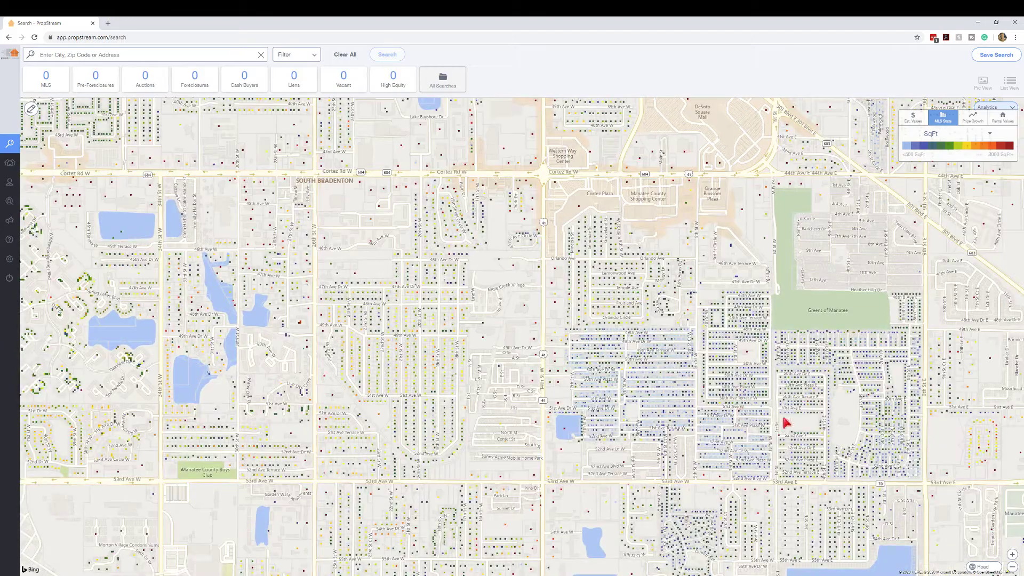
scroll(858, 390, "down", 3)
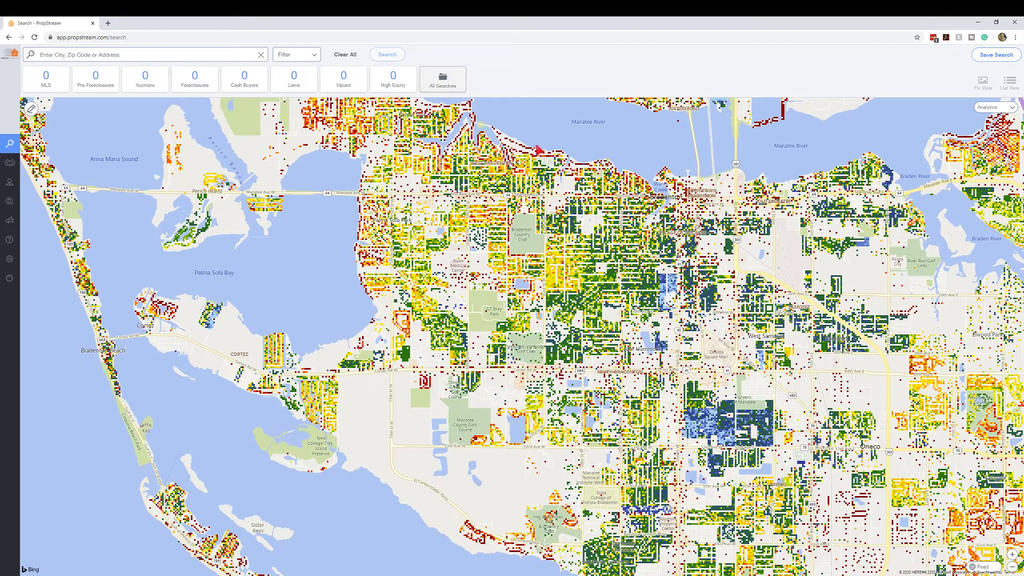
Check the property summaries of two West Bradenton homes, one by 47th St NW and 1st Ave Dr NW, the other by 49th St NW.
scroll(565, 153, "up", 2)
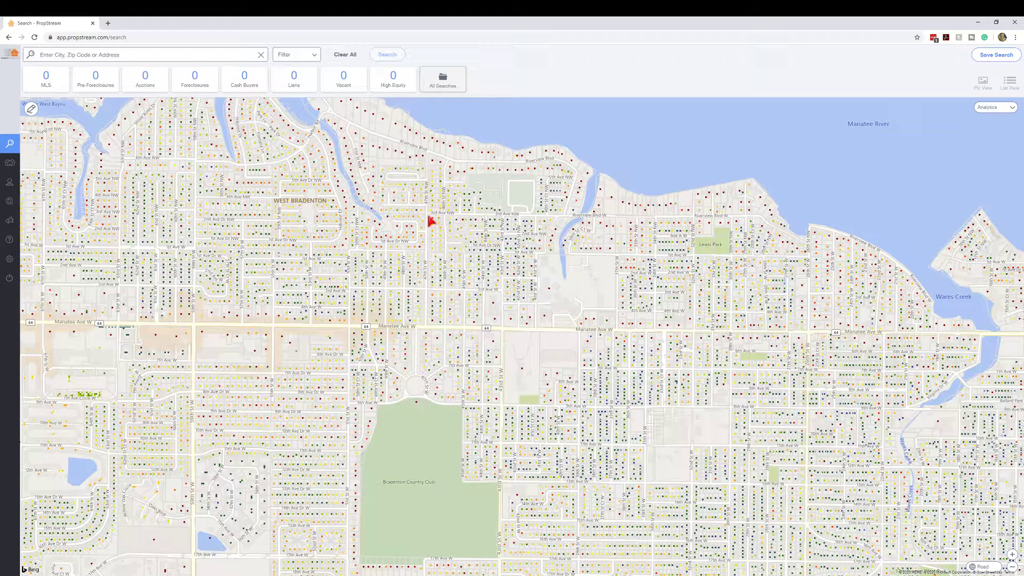
scroll(430, 222, "up", 1)
scroll(428, 273, "up", 1)
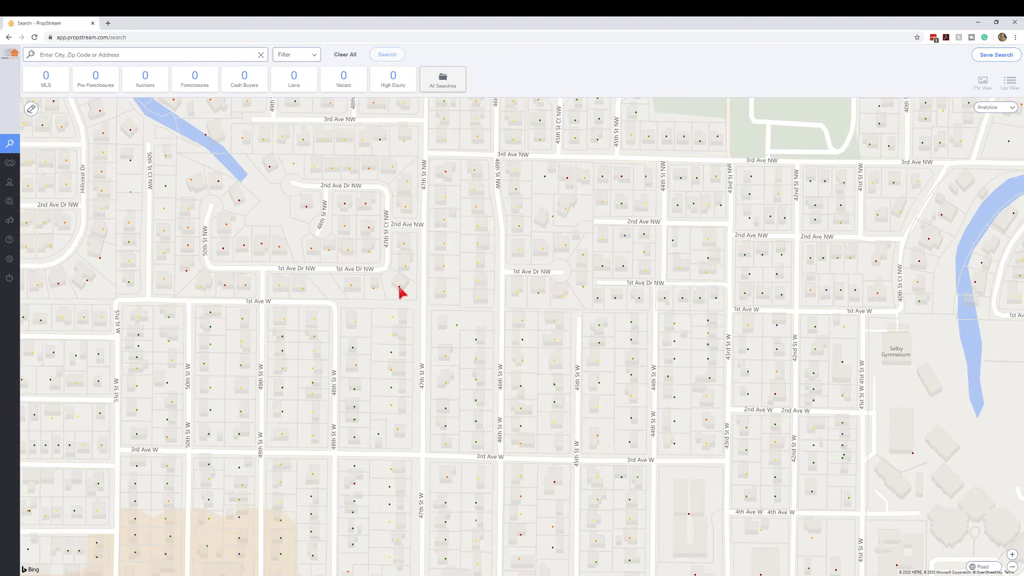
left_click(400, 289)
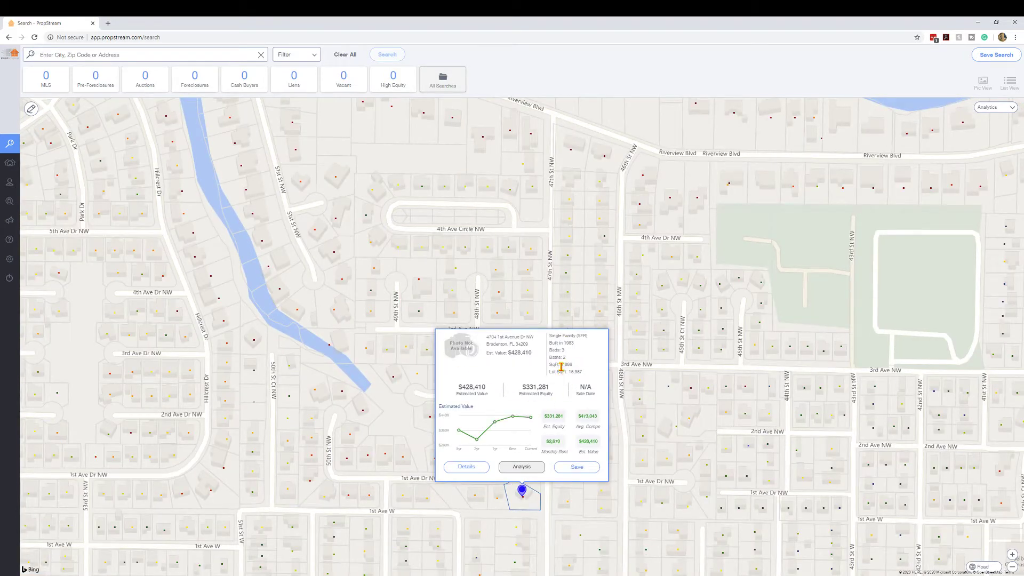
left_click_drag(569, 366, 576, 370)
left_click(419, 316)
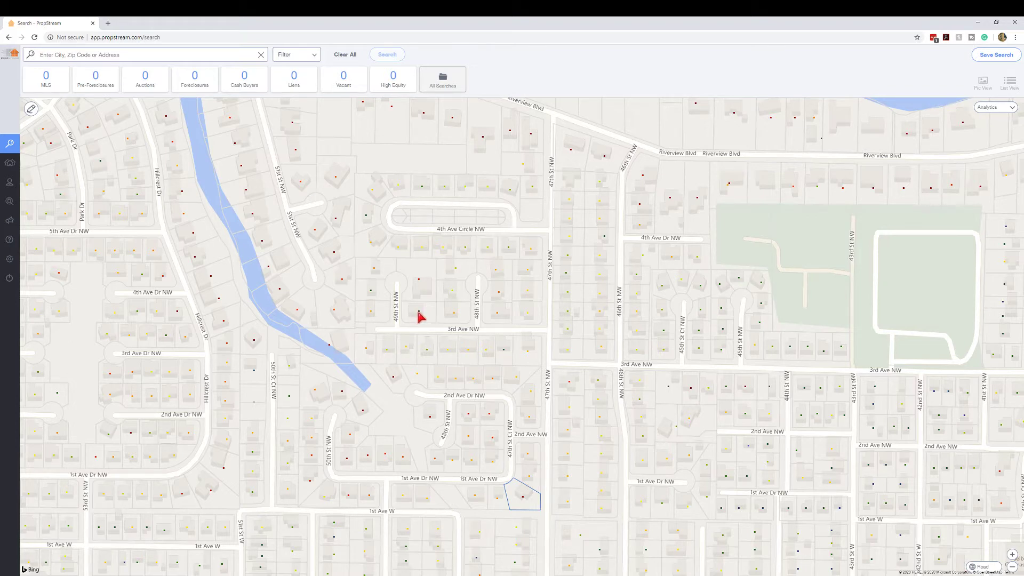
left_click(420, 316)
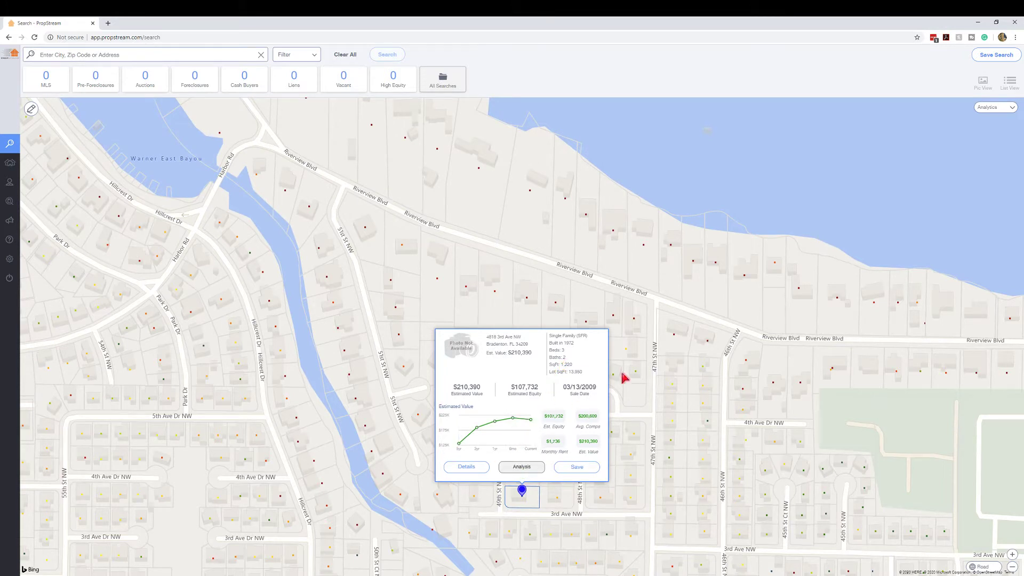
Dismiss the open property summary and recolor the map by the Lot Size metric of the MLS Stats analytics.
left_click(1012, 108)
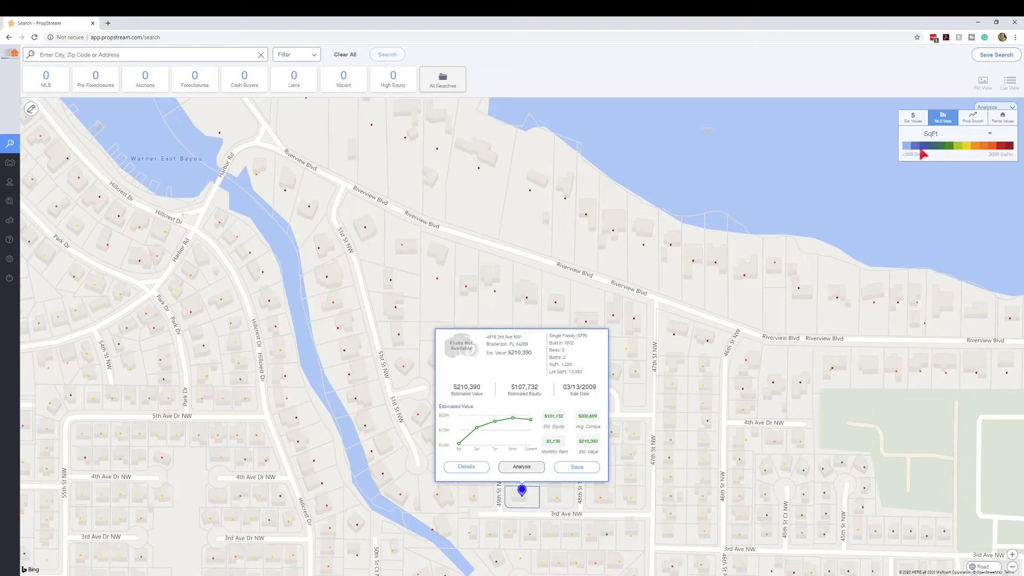
scroll(722, 327, "down", 4)
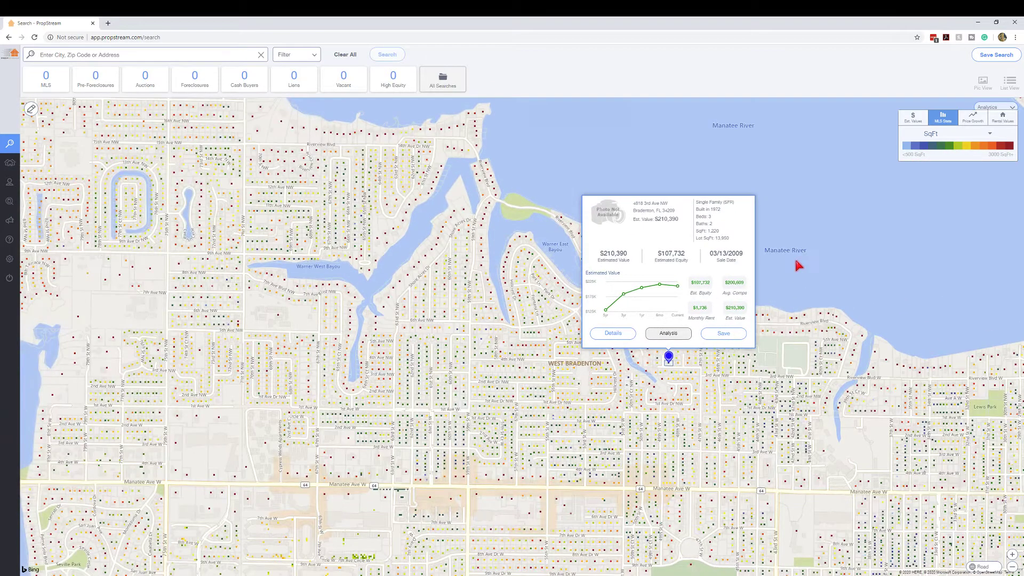
left_click(803, 263)
left_click(987, 107)
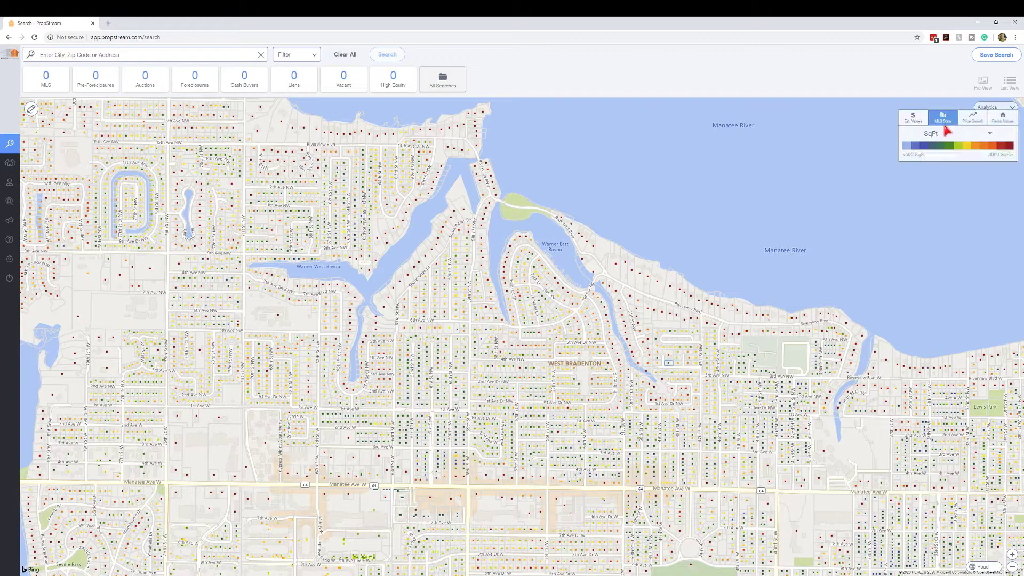
left_click(990, 138)
left_click(929, 168)
Examine the lot size distribution across Bradenton, from Anna Maria Island and Oneco to the area east of Sarasota Bay.
scroll(809, 376, "down", 3)
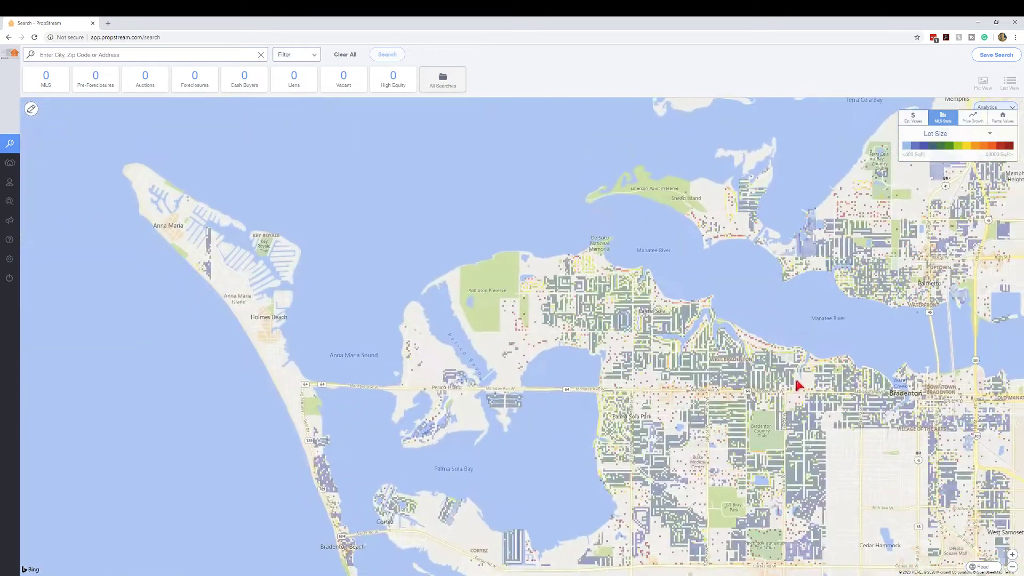
left_click_drag(809, 389, 621, 292)
left_click_drag(839, 420, 702, 289)
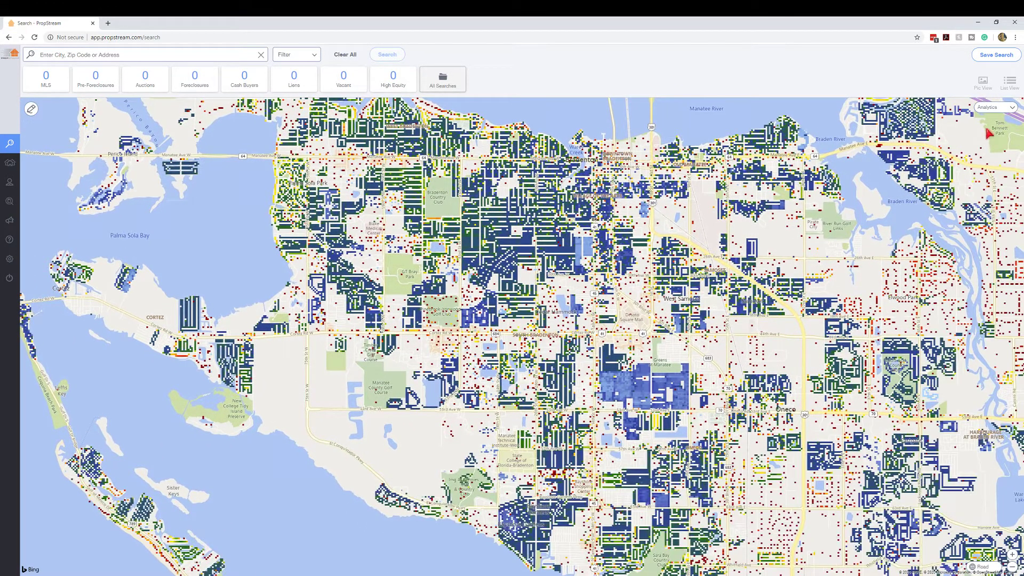
left_click(1013, 108)
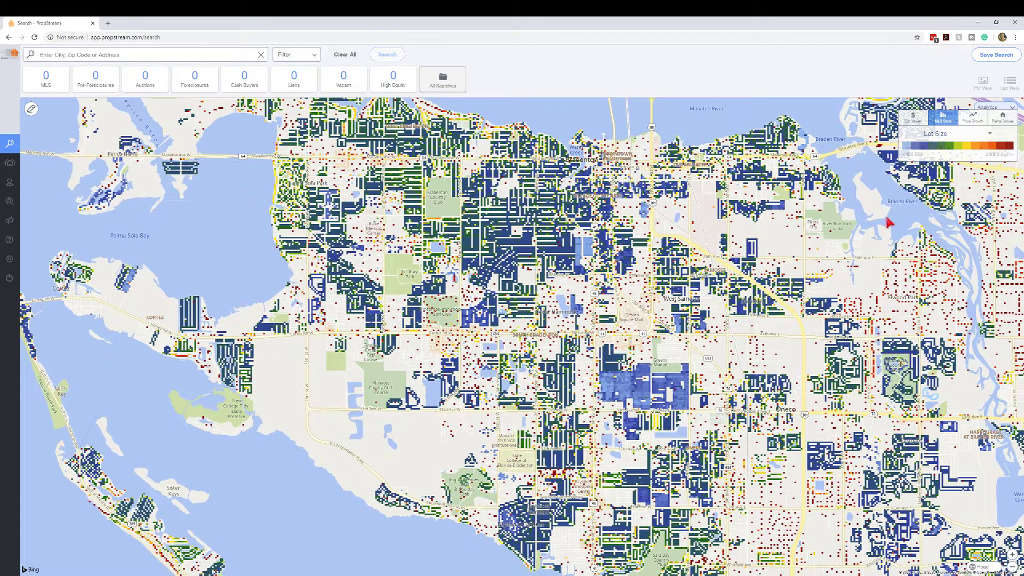
scroll(694, 457, "down", 2)
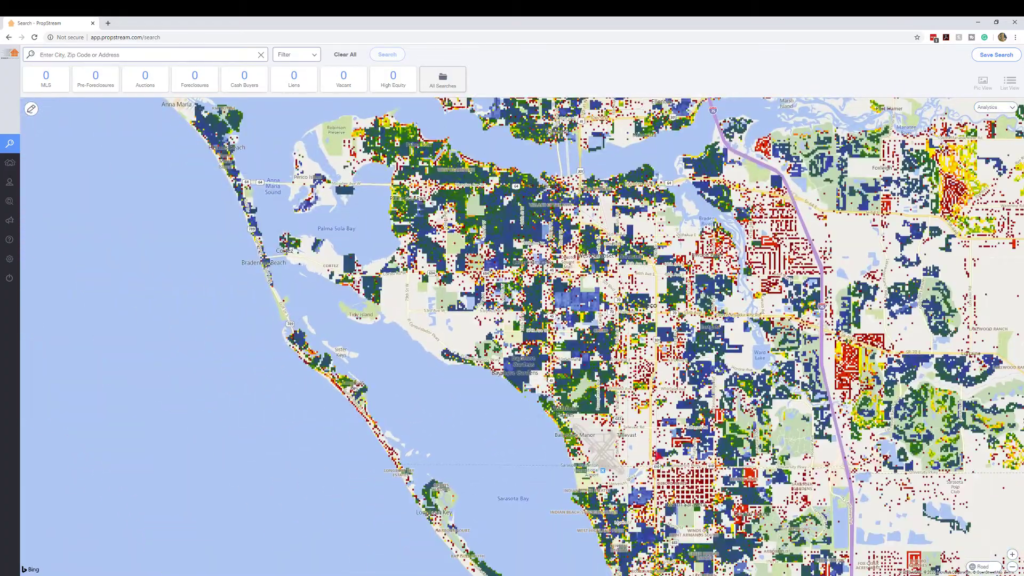
left_click_drag(657, 456, 635, 405)
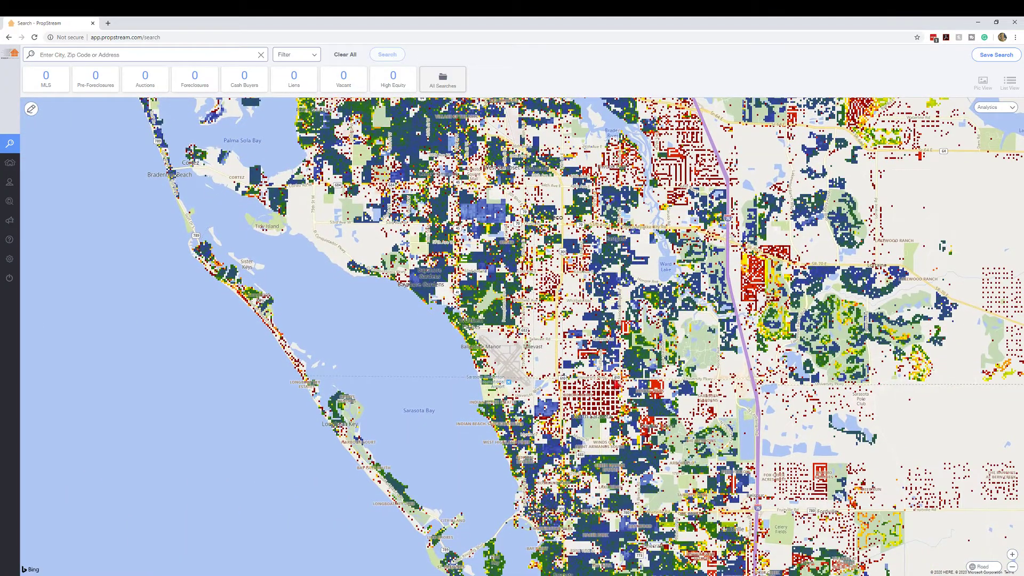
Inspect the lot size markers of individual homes in Desoto Acres, south of University Pkwy.
scroll(608, 398, "up", 2)
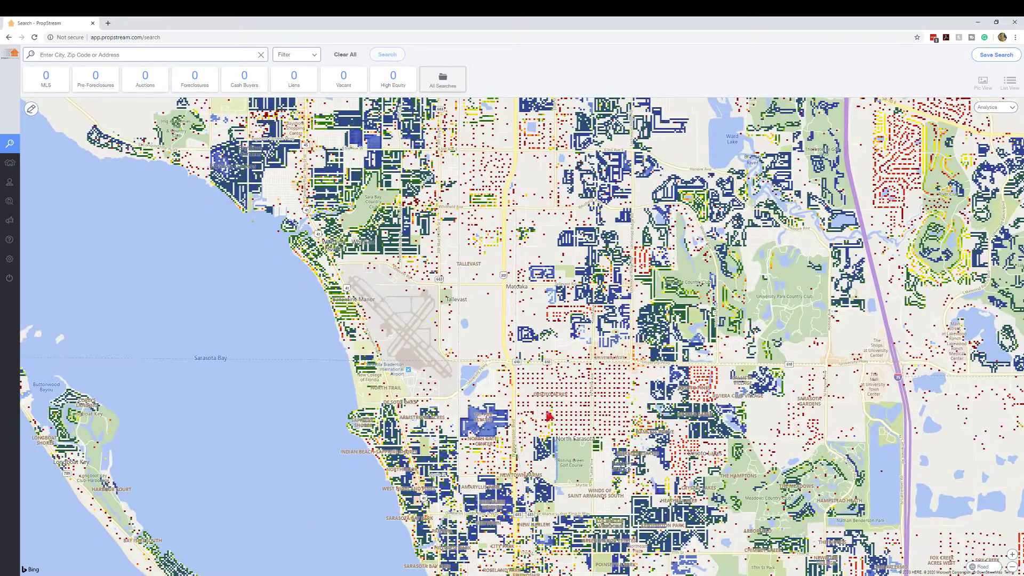
scroll(570, 413, "up", 2)
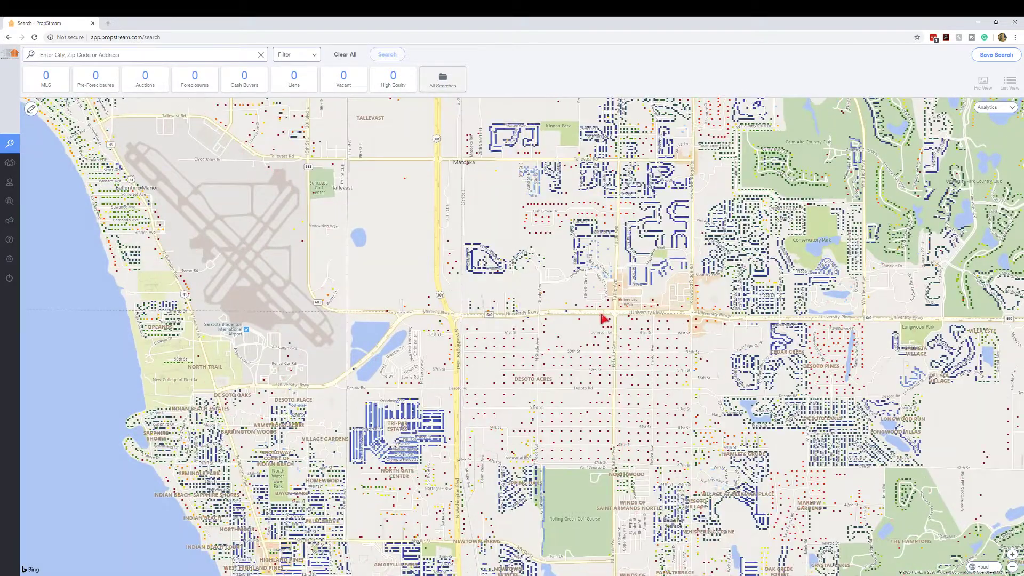
scroll(601, 393, "up", 2)
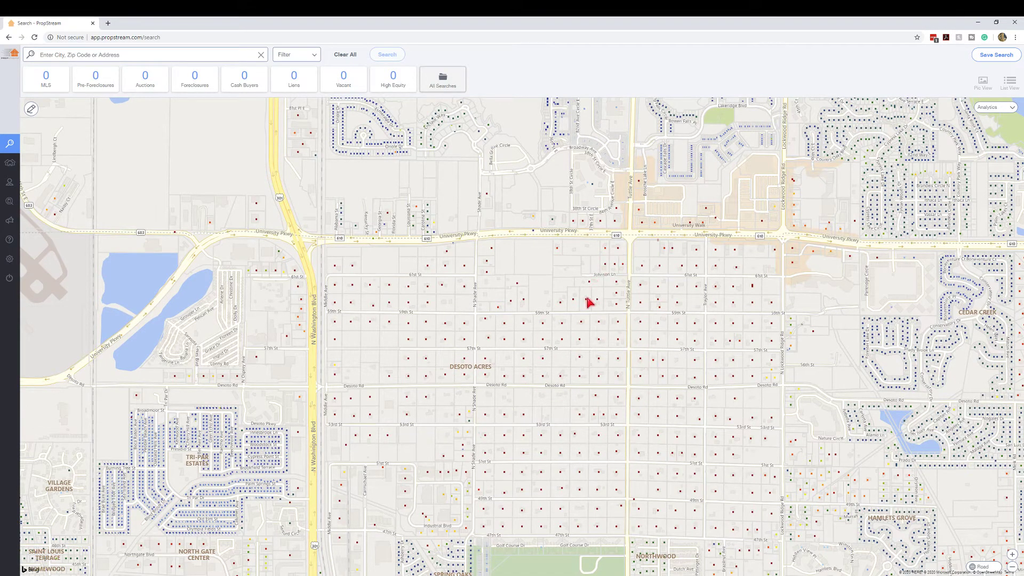
scroll(629, 357, "down", 2)
scroll(623, 383, "down", 3)
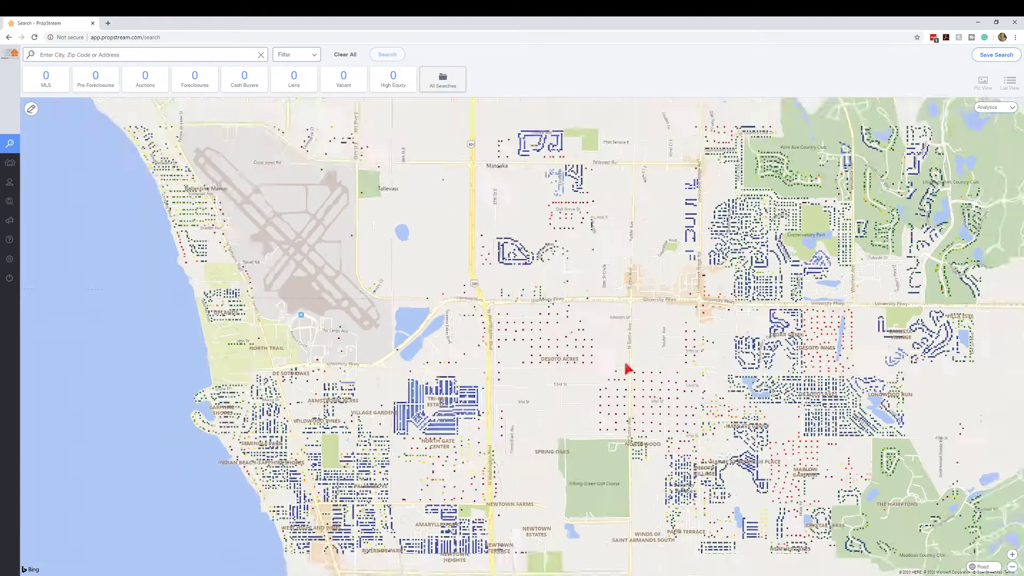
Compare lot sizes across the wider Bradenton and Sarasota region, including the rural areas farther east.
scroll(642, 364, "down", 1)
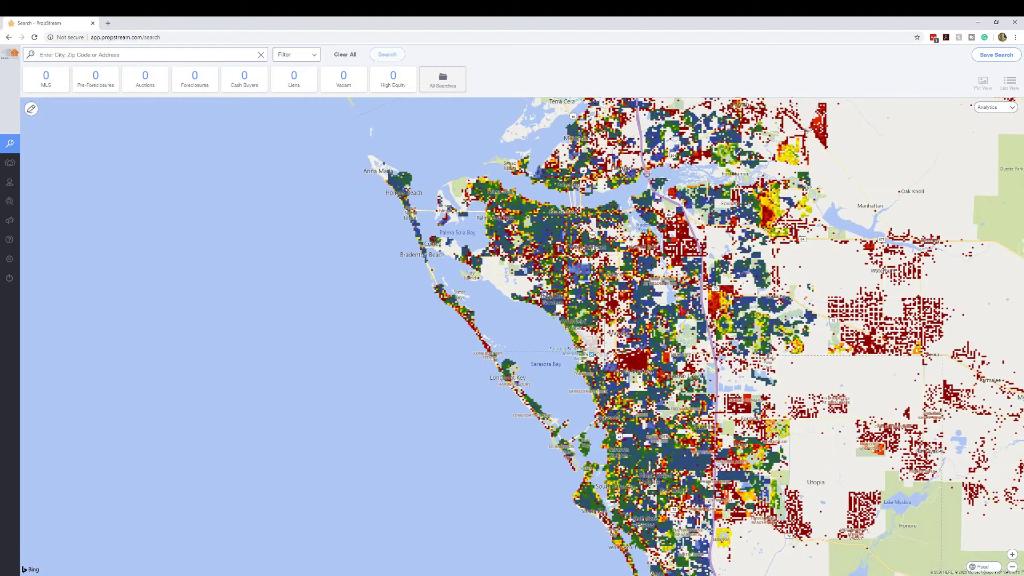
scroll(681, 312, "up", 1)
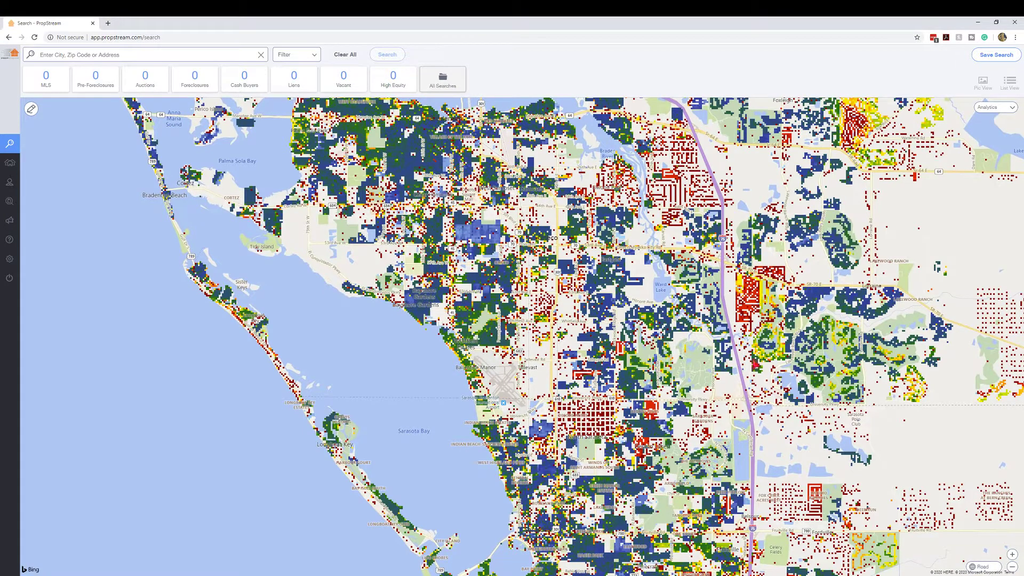
left_click_drag(712, 404, 541, 372)
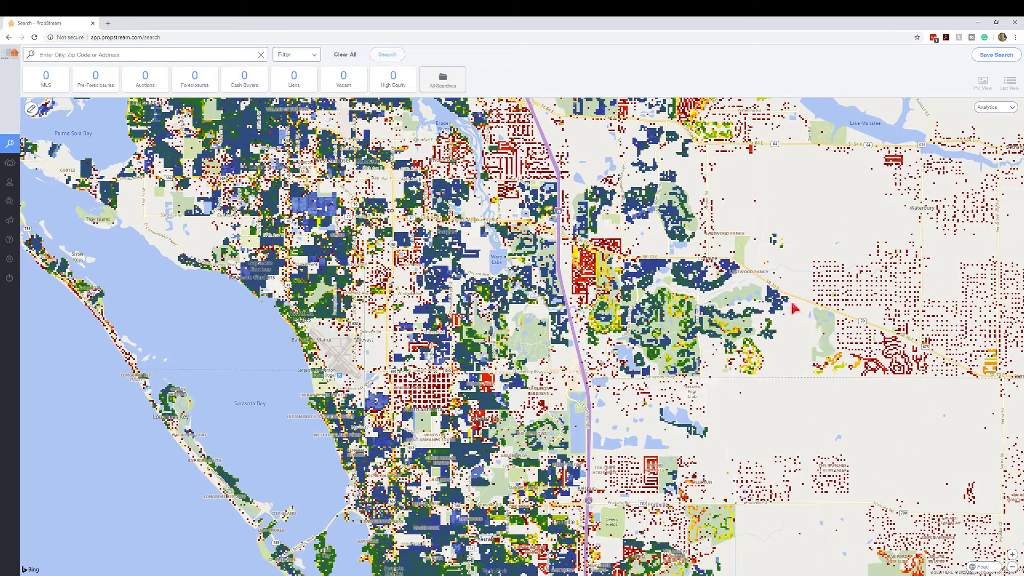
scroll(667, 260, "down", 2)
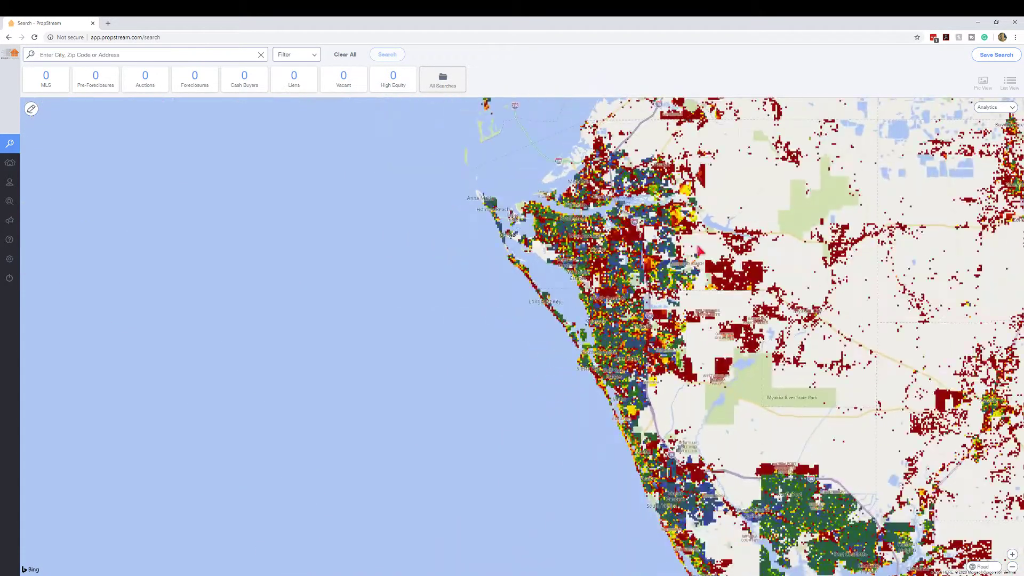
Recolor the regional map by the Bedrooms metric of the MLS Stats analytics.
left_click(1011, 110)
left_click(946, 135)
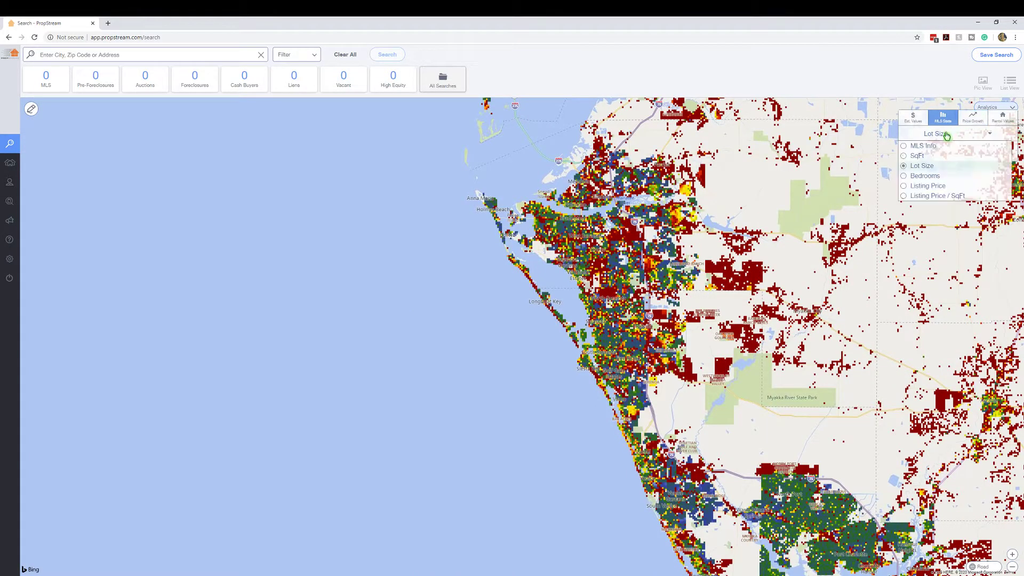
left_click(925, 177)
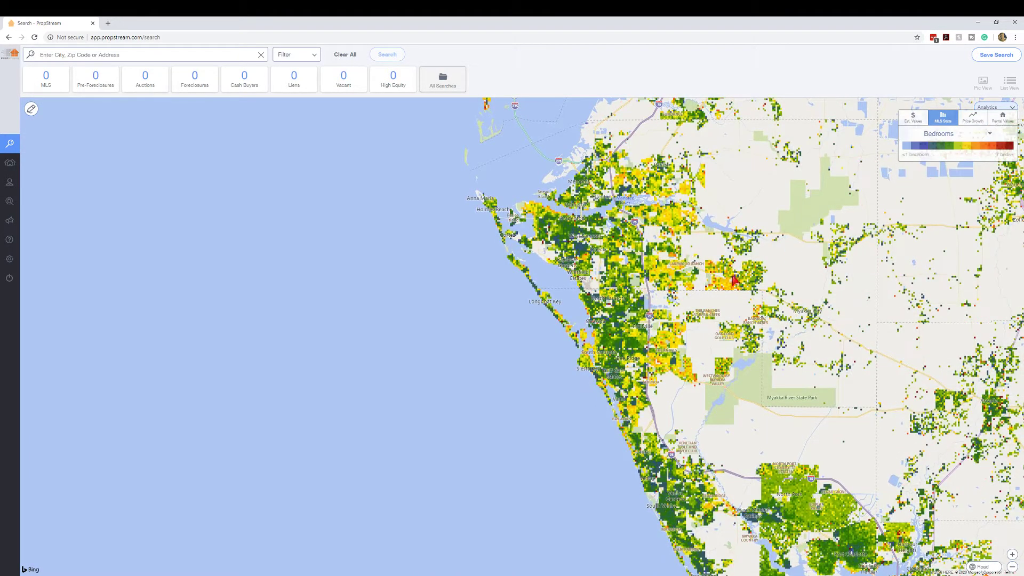
Examine the bedroom distribution across the Bradenton and Sarasota region and around South Bradenton and Oneco.
scroll(713, 265, "up", 1)
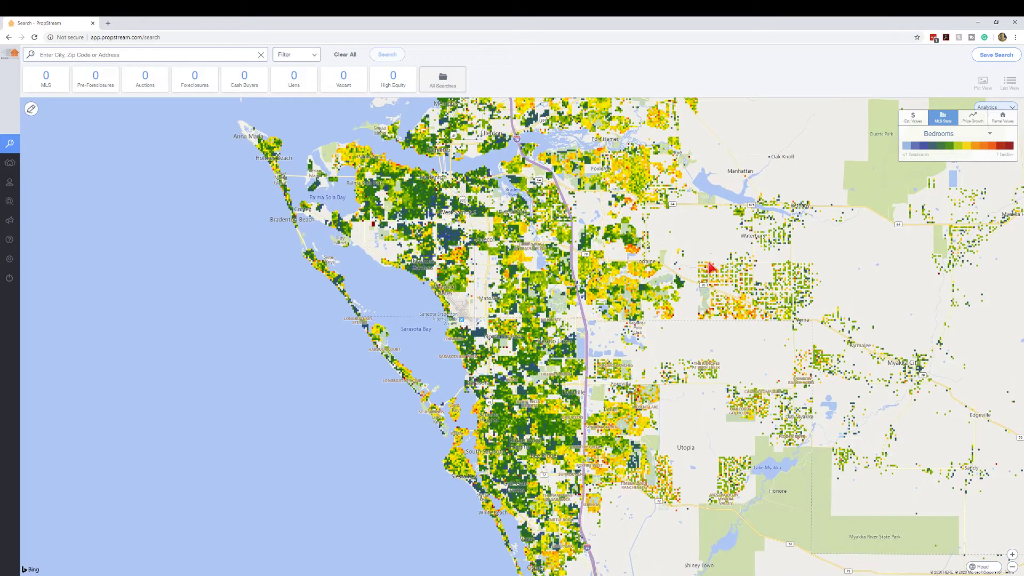
scroll(418, 224, "up", 2)
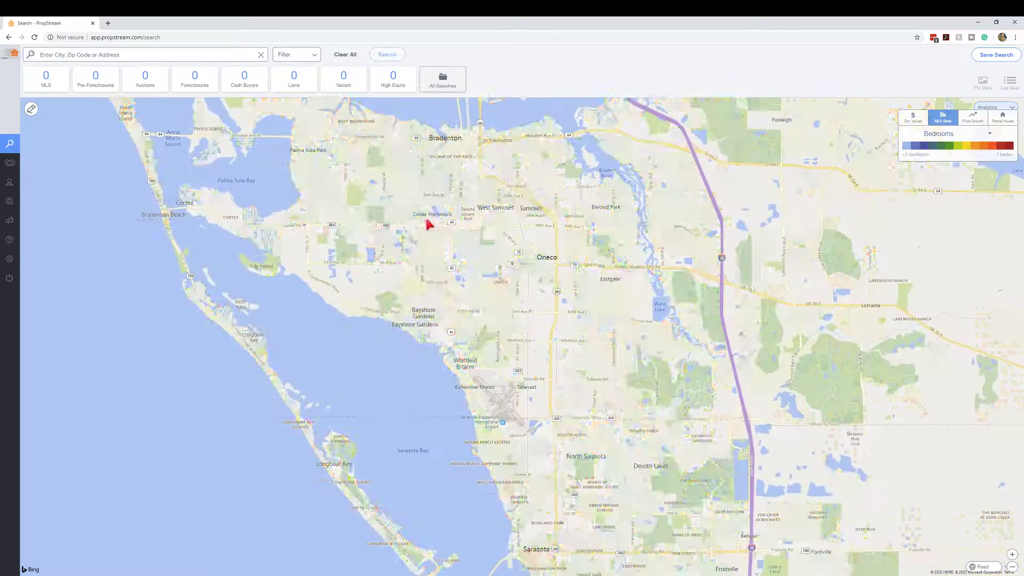
scroll(513, 257, "up", 1)
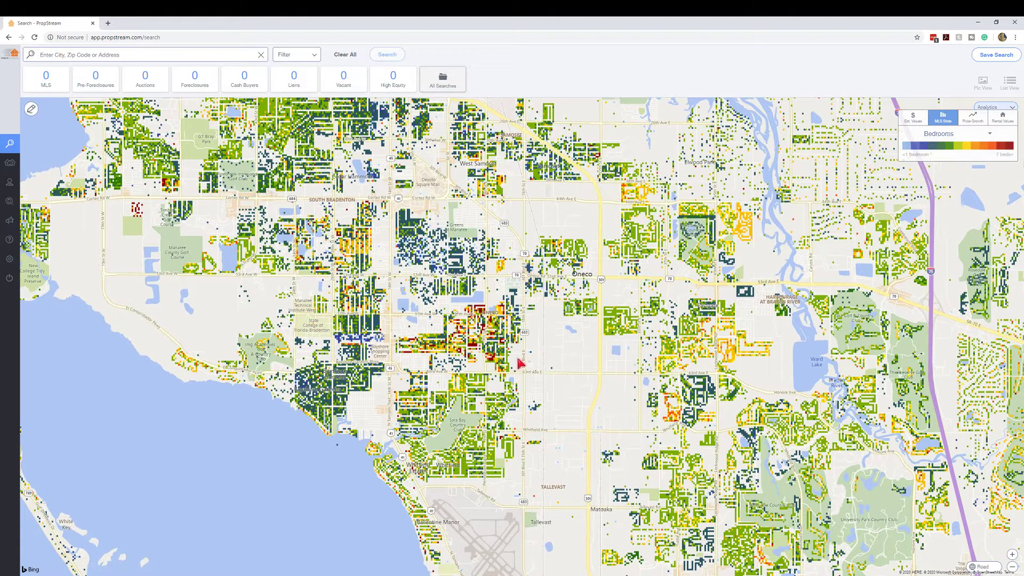
scroll(518, 363, "down", 3)
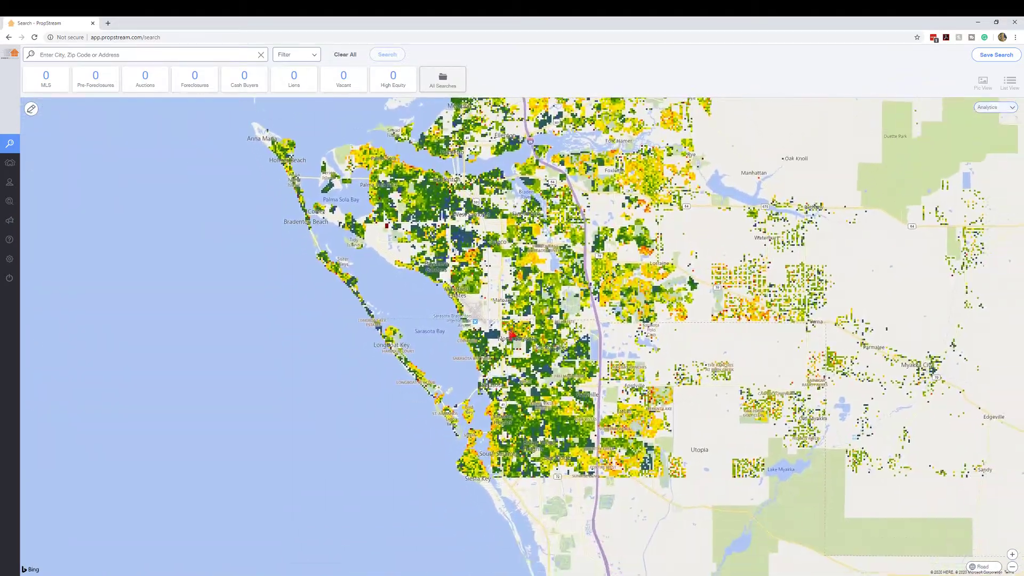
Inspect the bedroom markers of individual homes in Desoto Acres, north of the Rolling Green Golf Course.
scroll(512, 335, "up", 1)
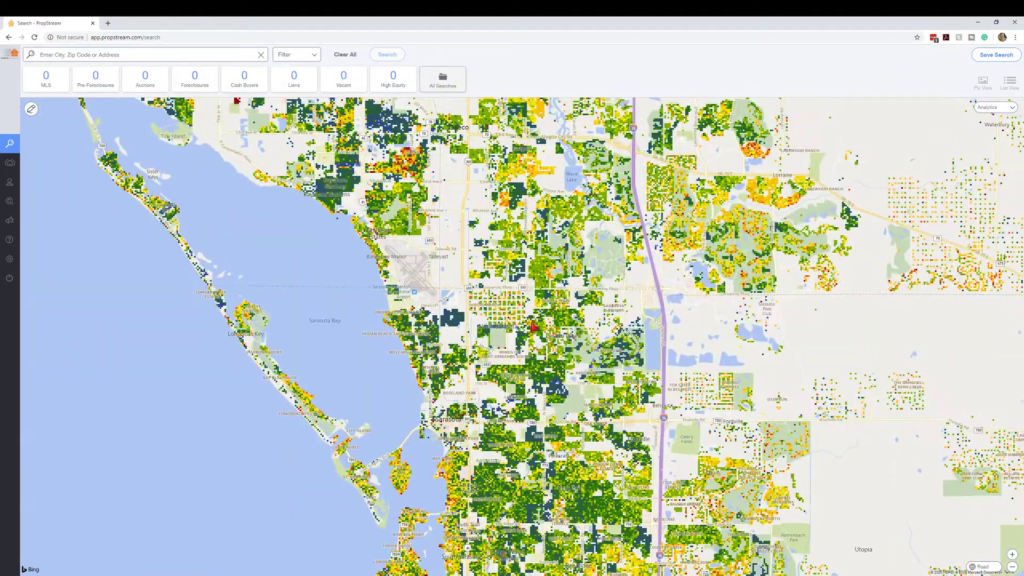
scroll(532, 326, "up", 4)
scroll(523, 313, "up", 1)
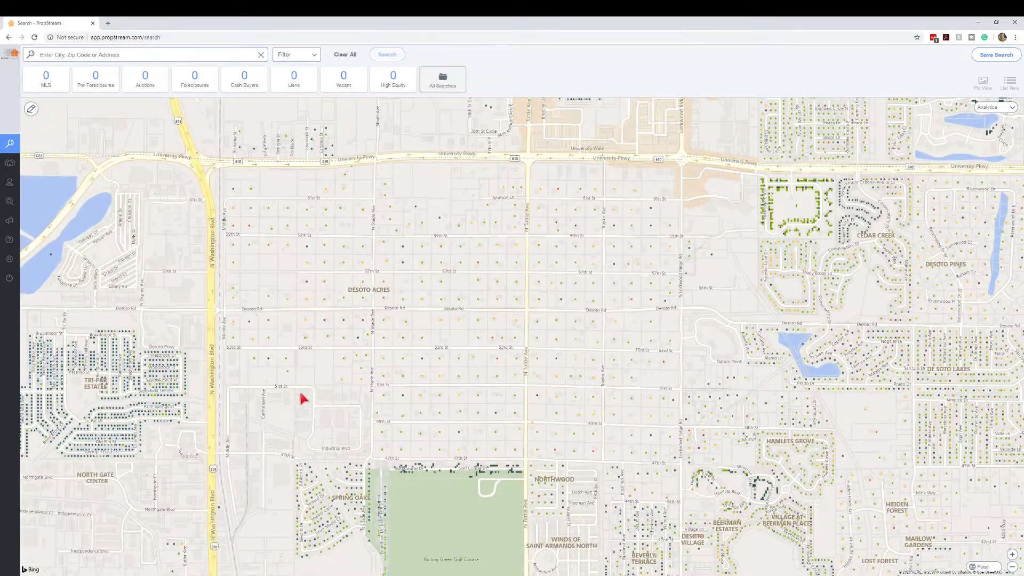
Recolor the map by the Listing Price metric of the MLS Stats analytics.
left_click(995, 107)
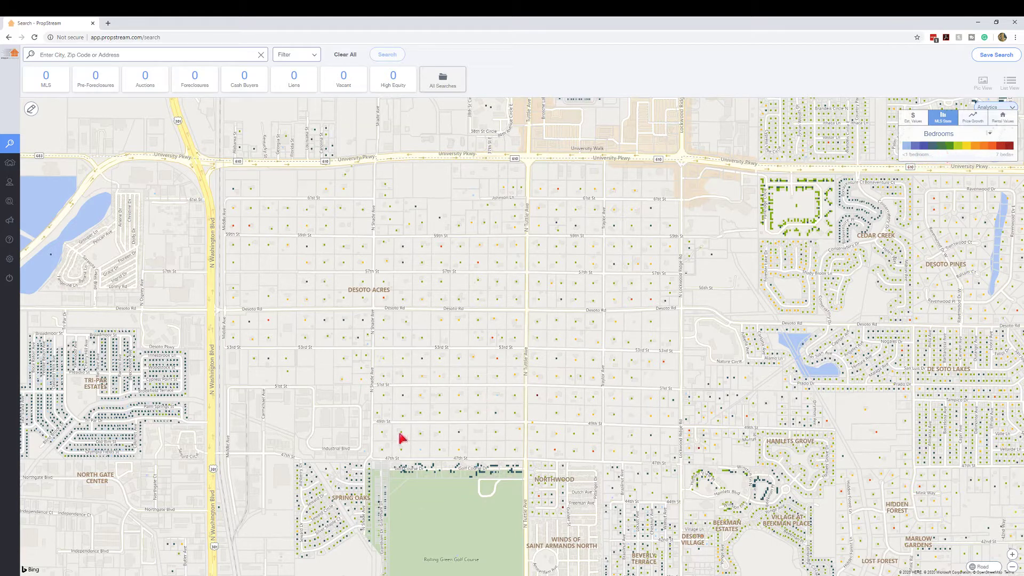
left_click(988, 135)
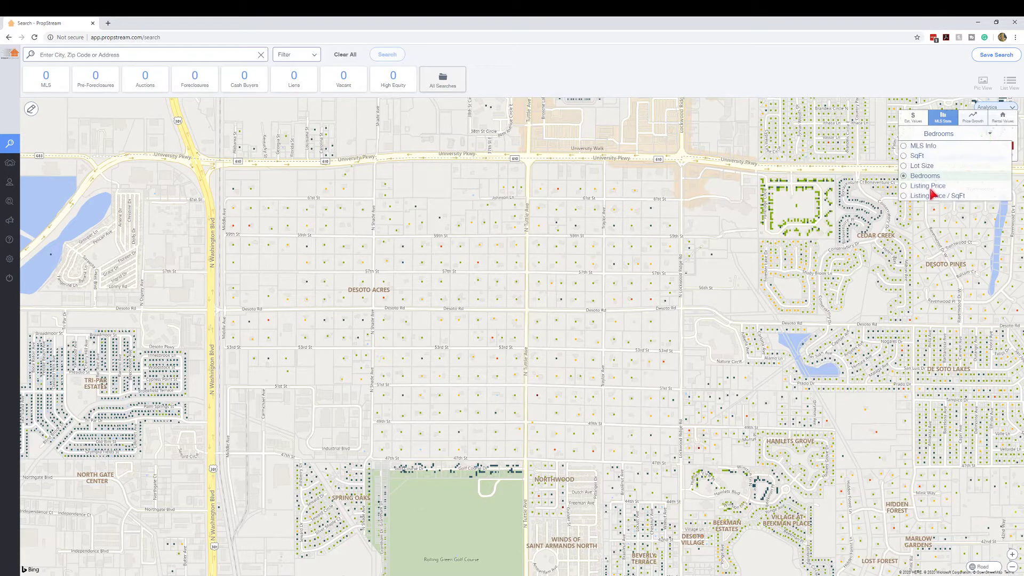
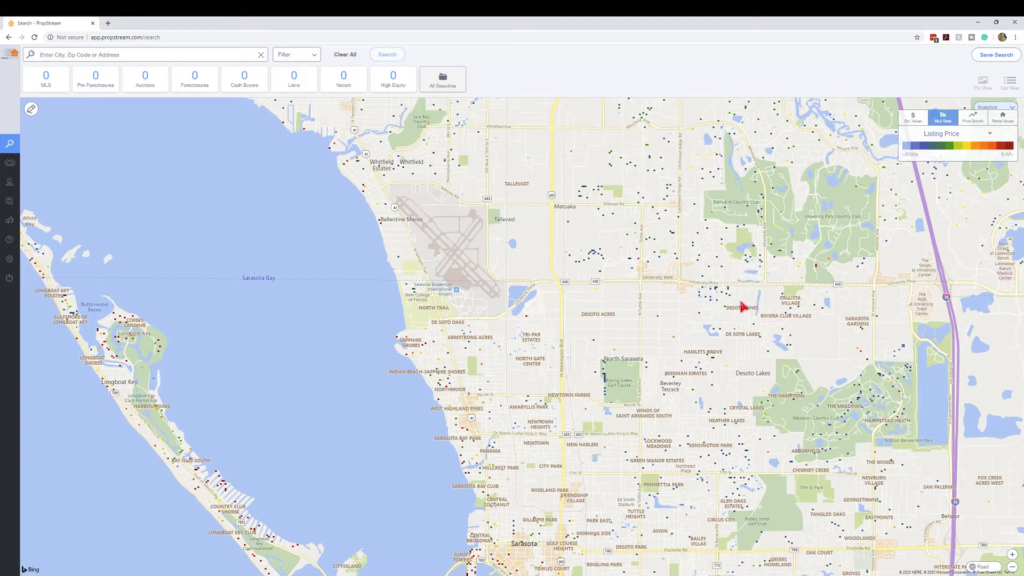
Locate a listed home on Edinbridge Circle, near Yonge Ave and Edenrose Way, and bring up its property summary.
scroll(731, 350, "up", 2)
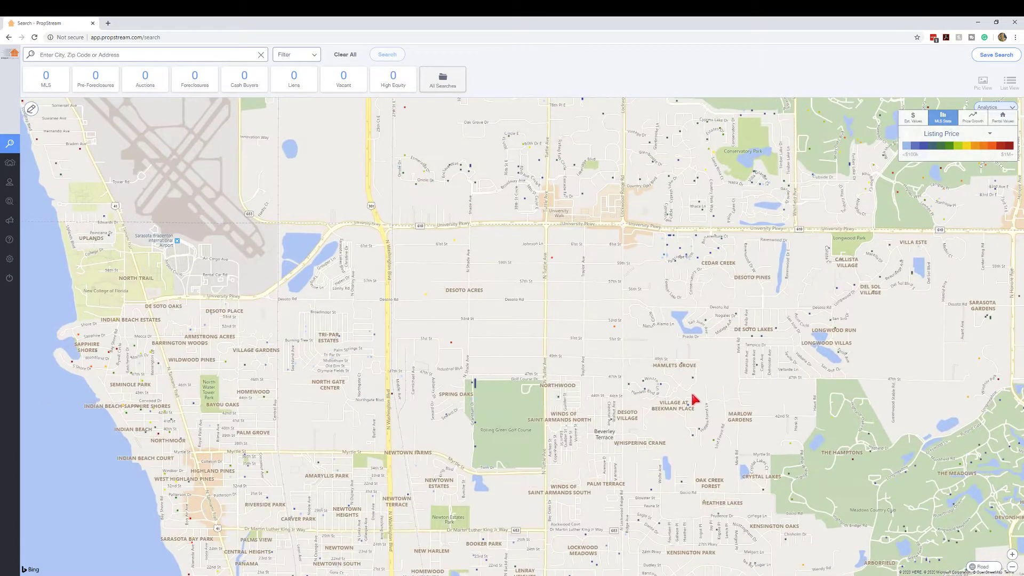
scroll(677, 368, "up", 1)
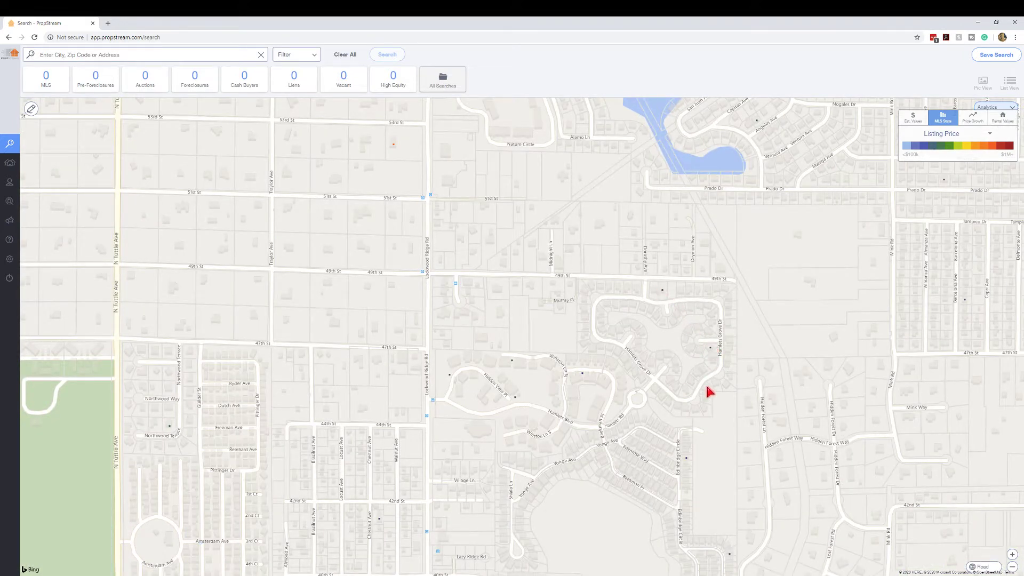
scroll(689, 461, "up", 2)
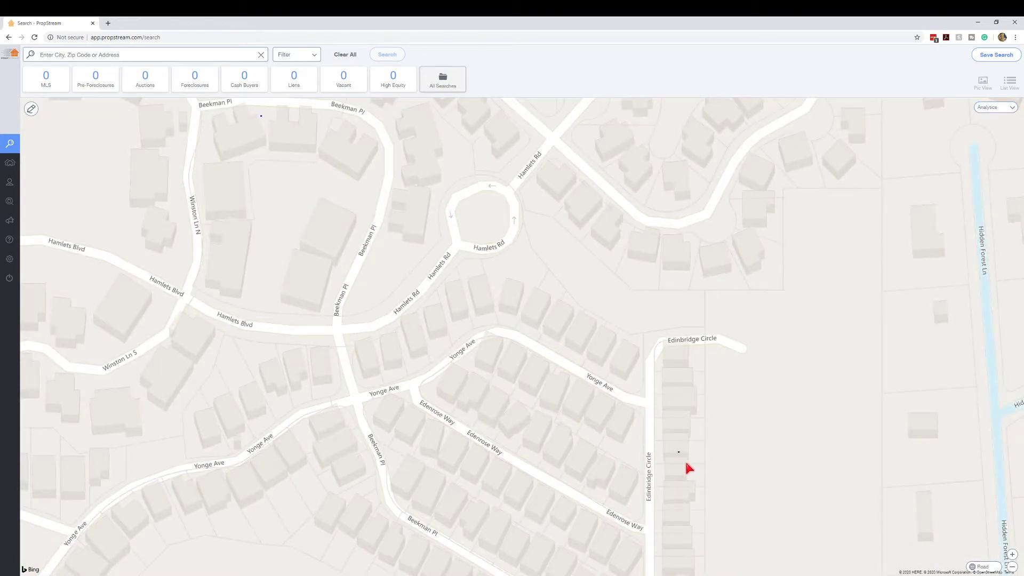
left_click(689, 465)
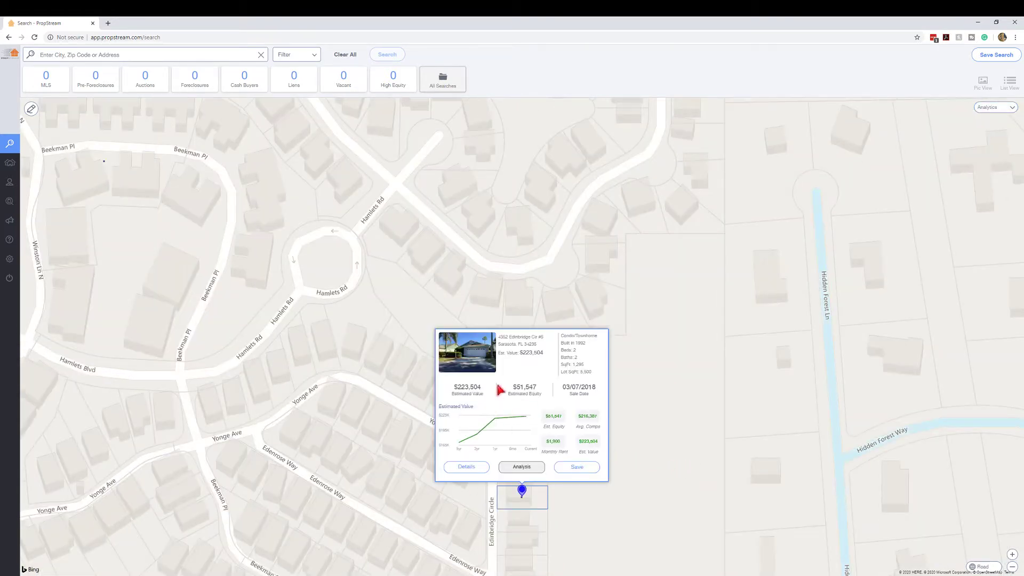
Review the listing status and list price in the MLS details of the Edinbridge Circle home, and return to the map.
left_click(466, 467)
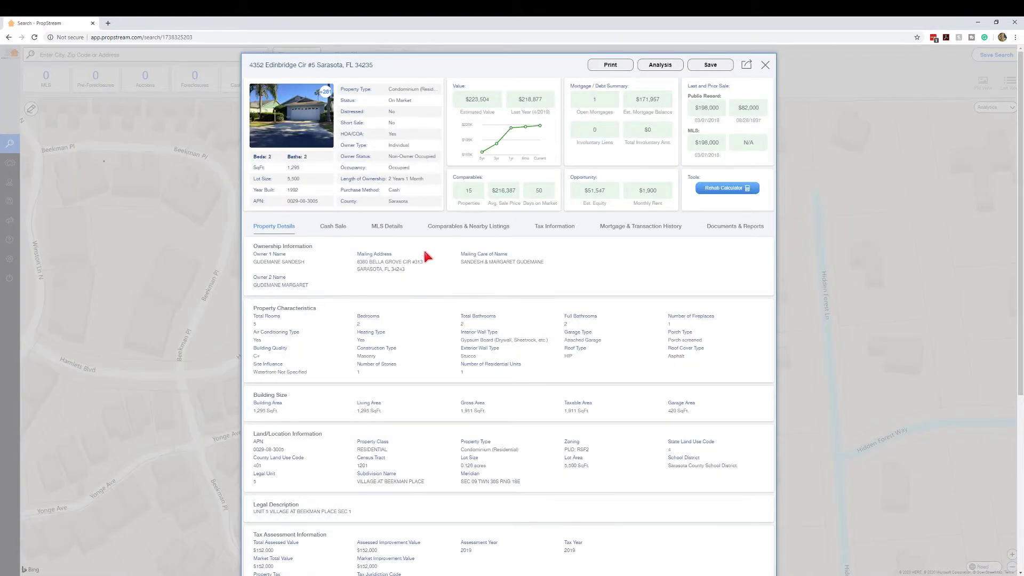
left_click(389, 230)
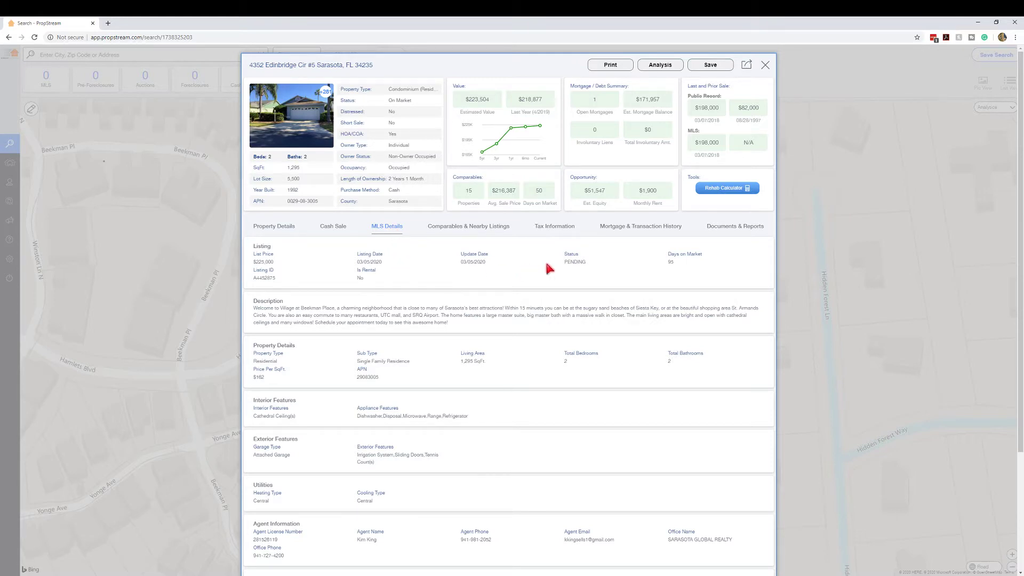
double_click(569, 262)
left_click_drag(254, 262, 258, 262)
left_click(765, 65)
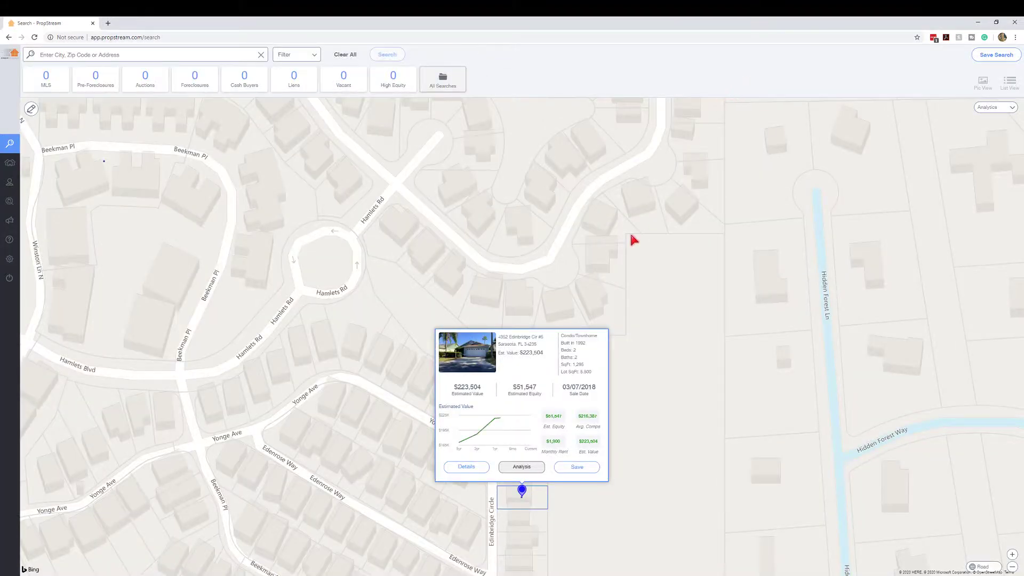
scroll(674, 286, "down", 5)
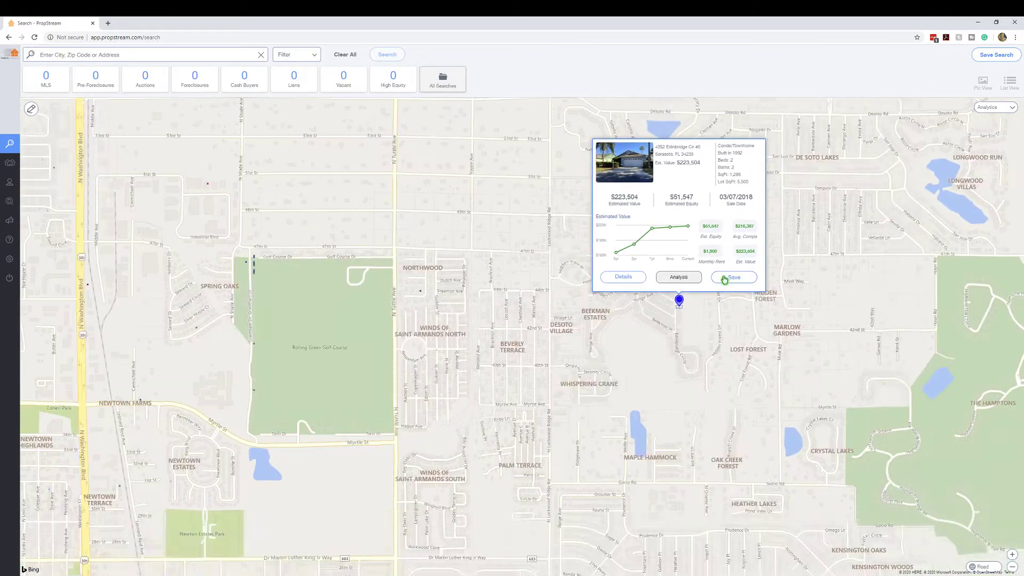
Dismiss the property summary of the Edinbridge Circle home and switch the map analytics to Price Growth.
left_click(80, 242)
left_click(1011, 109)
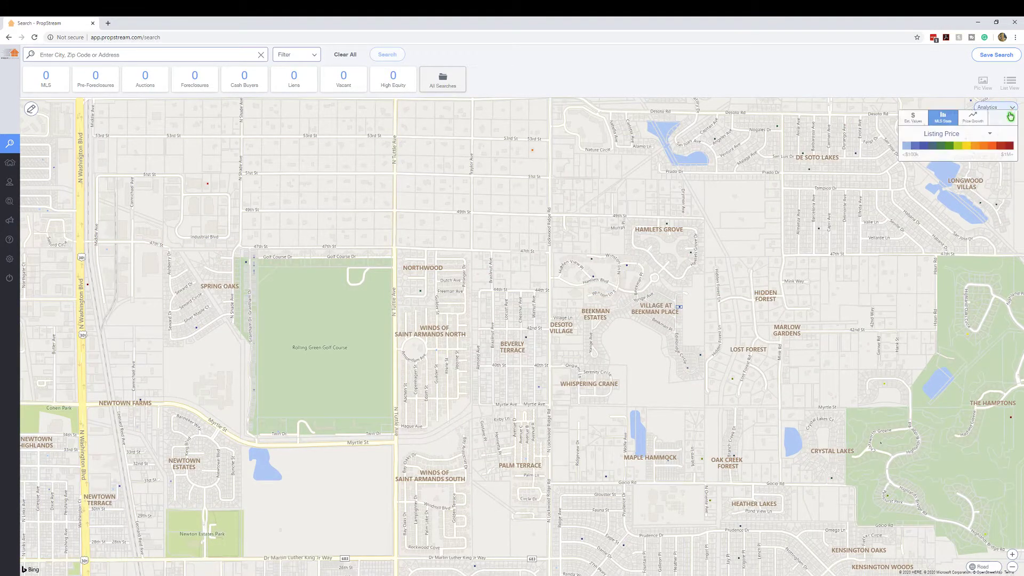
left_click(991, 136)
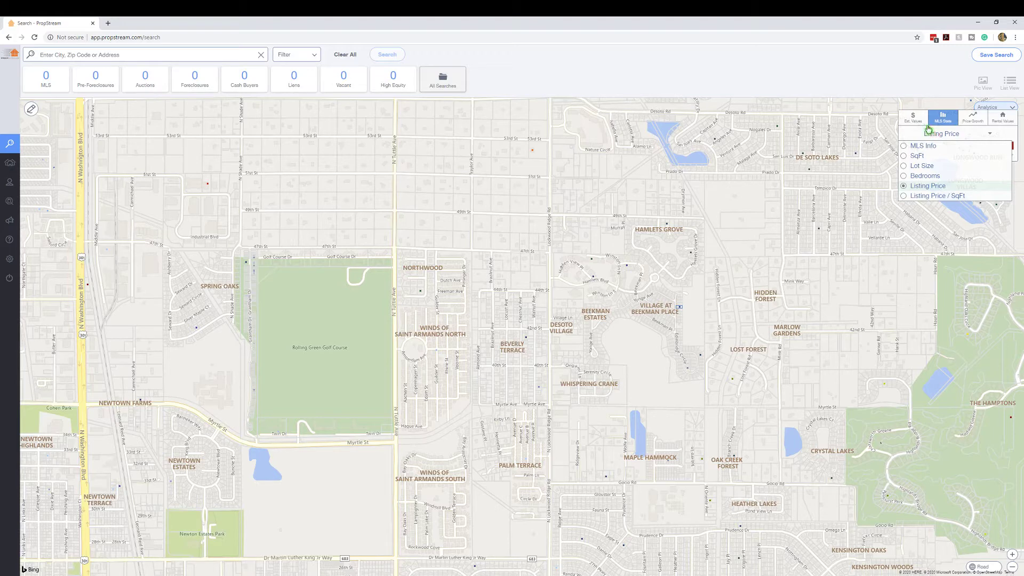
left_click(979, 125)
Recolor the map of the Bradenton and Sarasota coast by the 6 Month Growth metric.
scroll(750, 262, "down", 2)
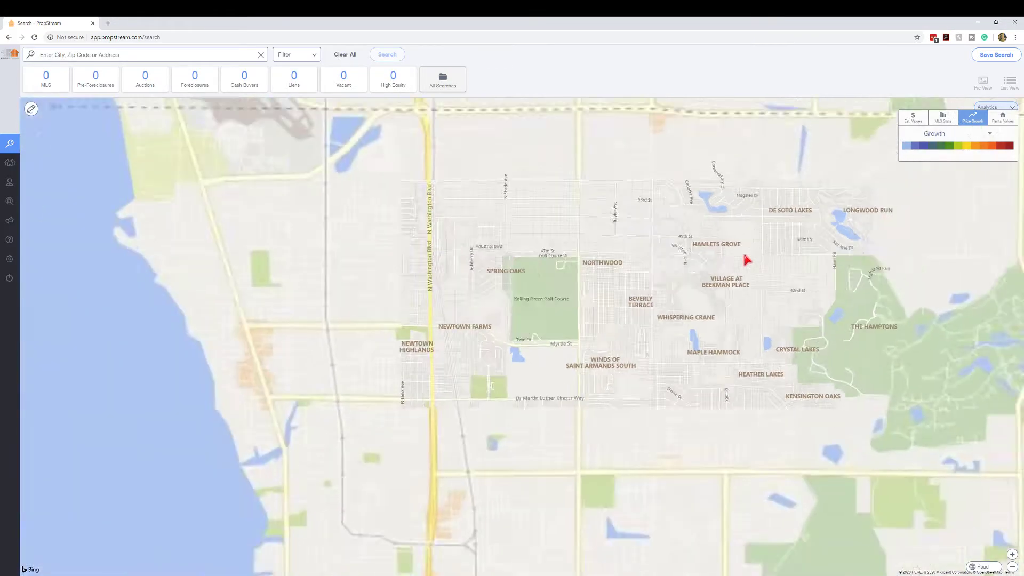
scroll(731, 243, "down", 3)
left_click_drag(761, 242, 601, 295)
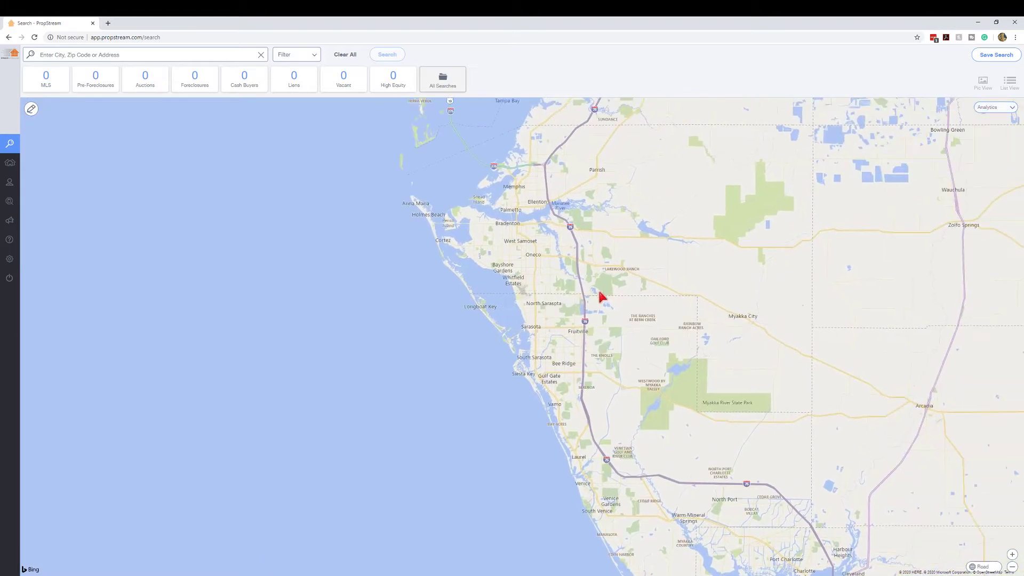
left_click(1007, 110)
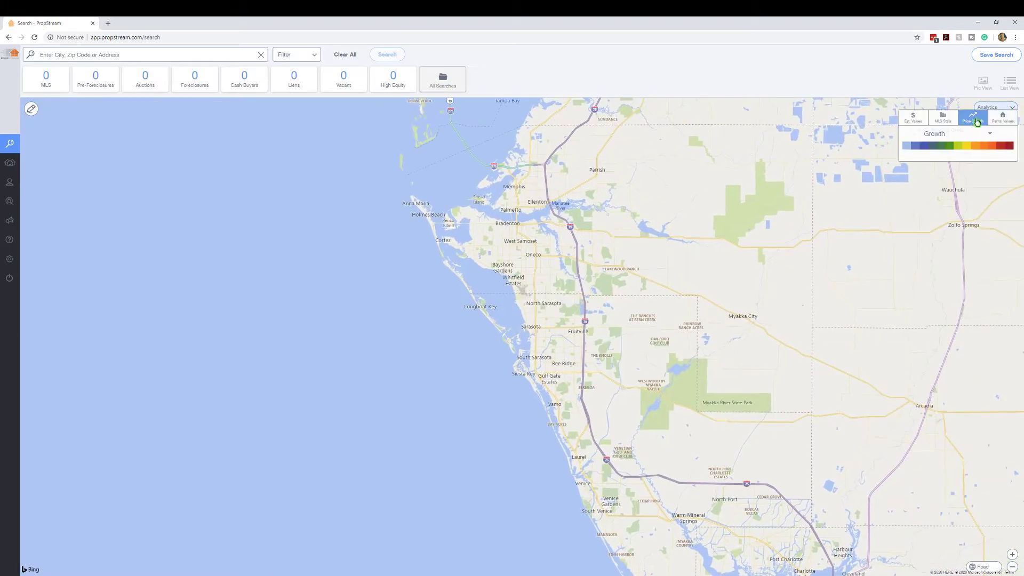
left_click(989, 133)
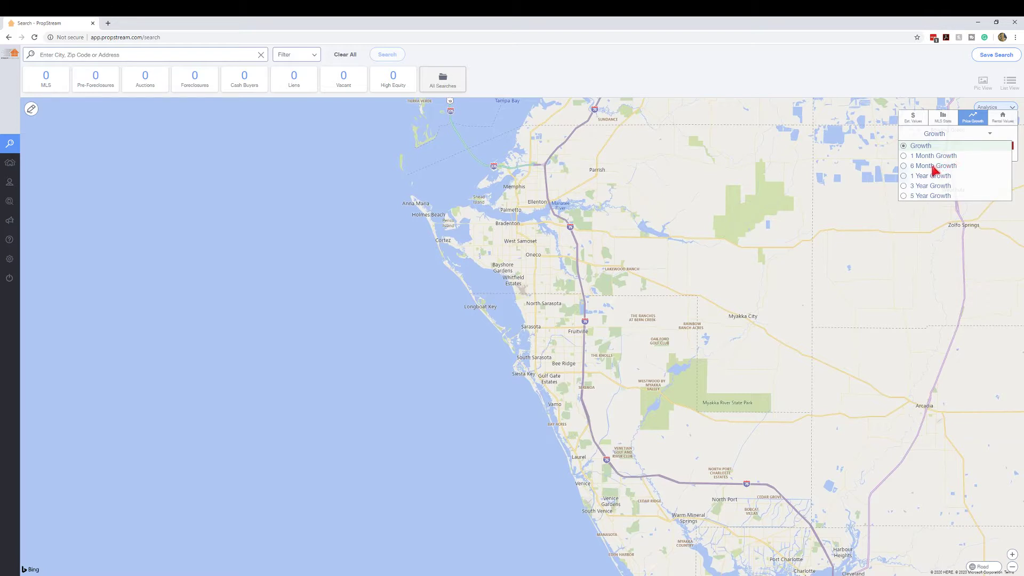
left_click(930, 170)
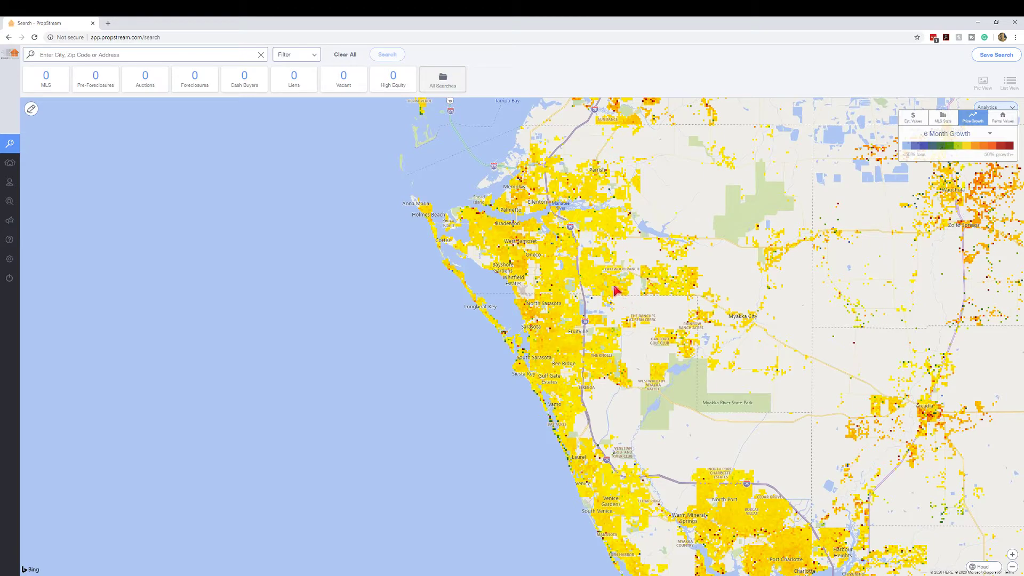
Examine the 6 Month Growth heat map across the whole United States together with its color legend.
scroll(608, 291, "down", 4)
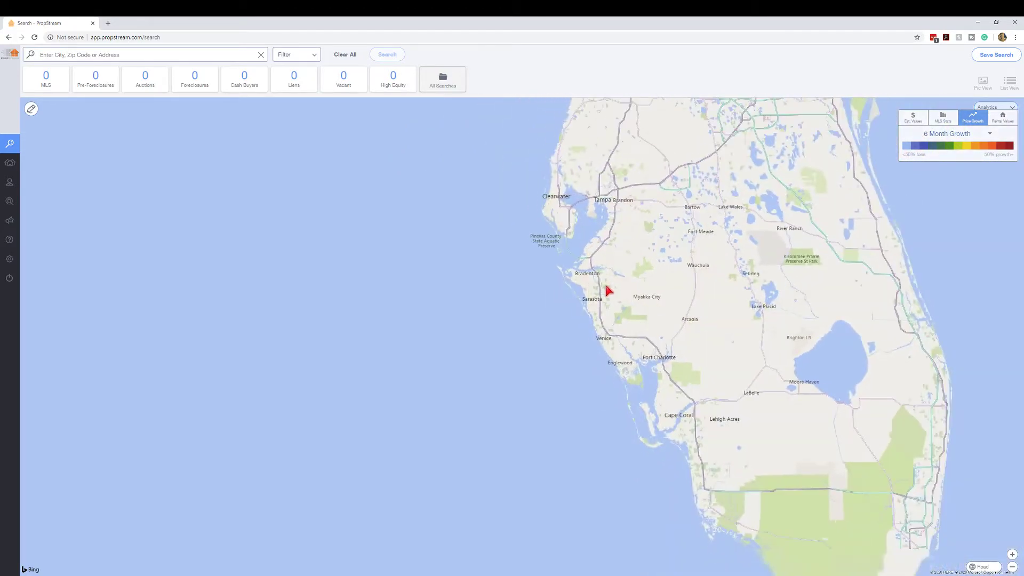
scroll(531, 240, "down", 4)
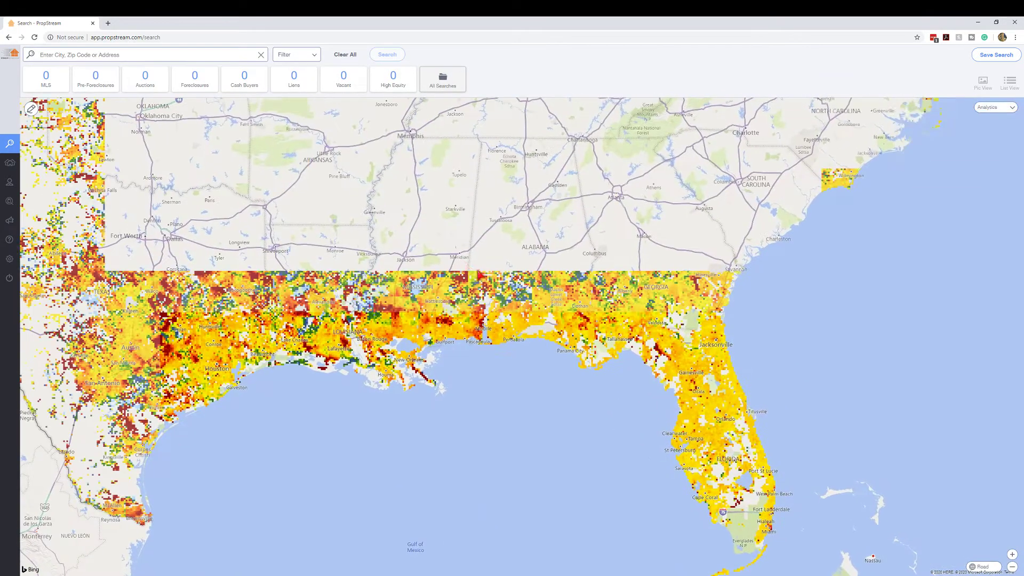
scroll(482, 260, "down", 2)
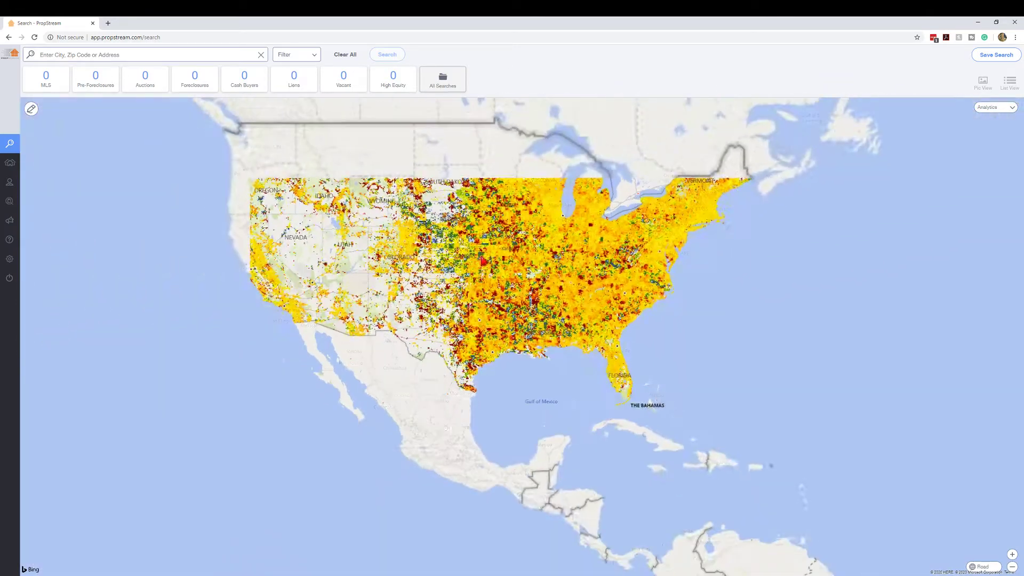
left_click_drag(485, 228, 502, 286)
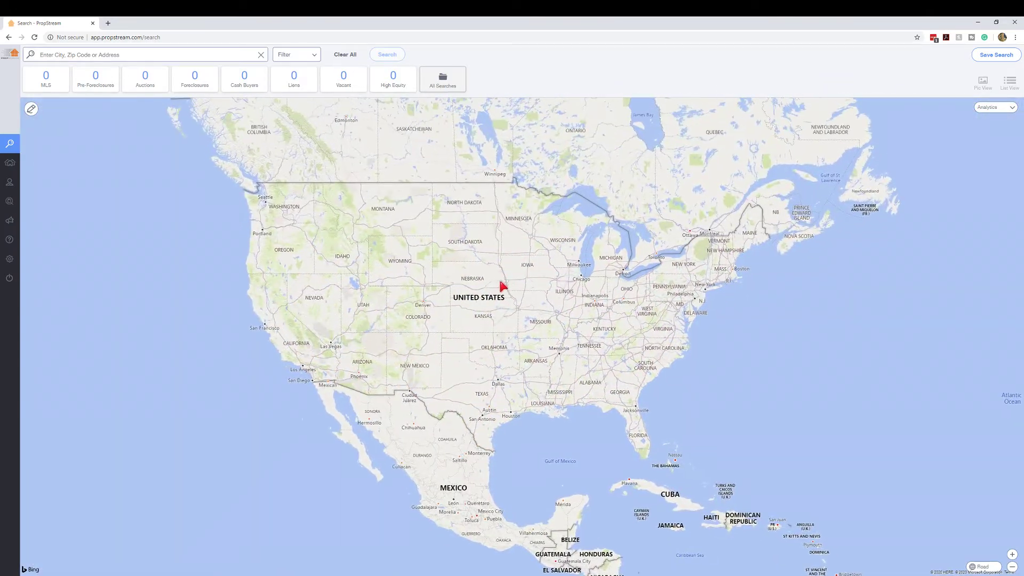
left_click(1011, 108)
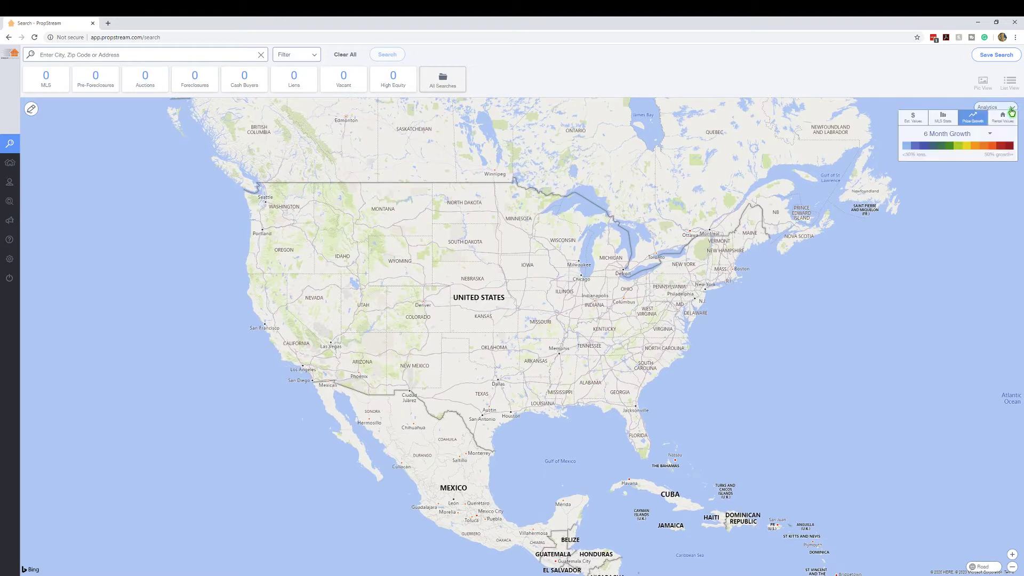
left_click(991, 135)
left_click(991, 137)
scroll(506, 291, "up", 1)
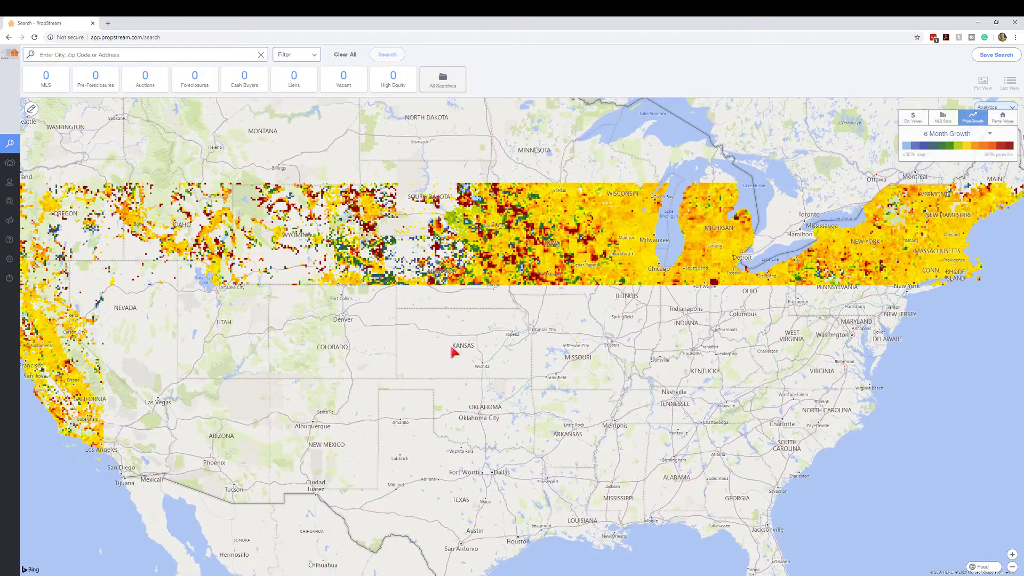
left_click_drag(455, 350, 478, 313)
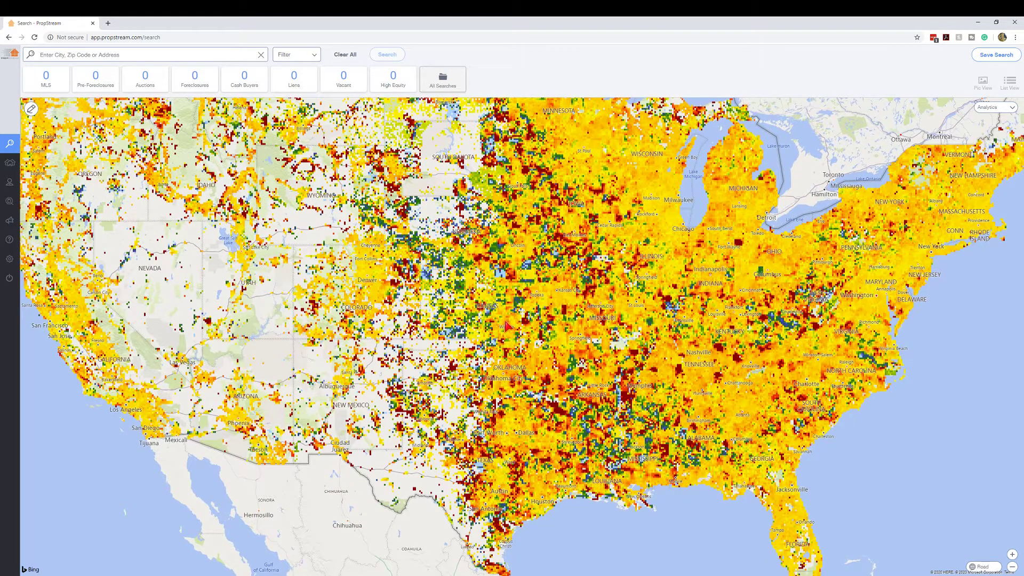
left_click(1008, 110)
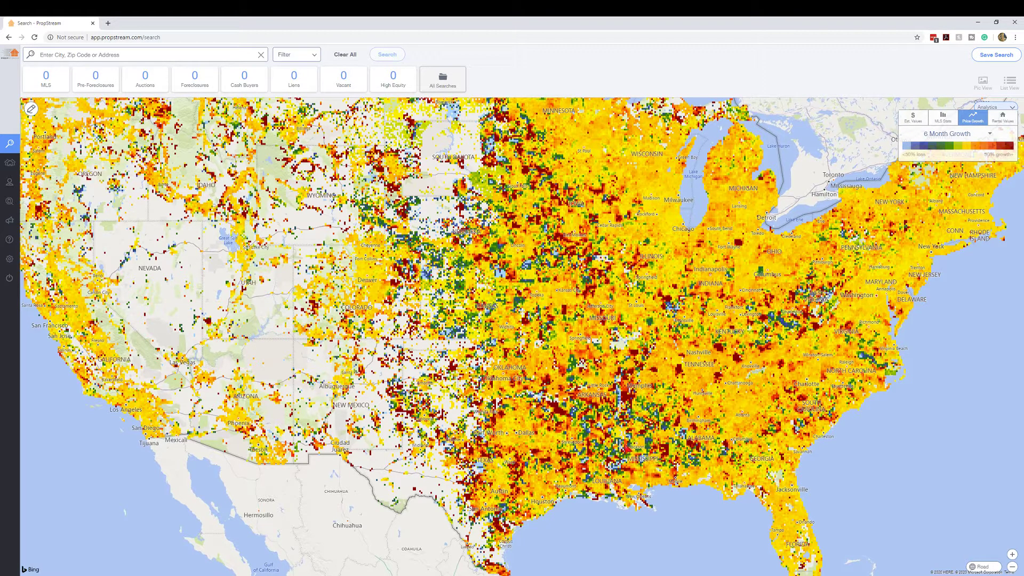
Inspect the price growth colors in southern Arkansas, around the dark red cluster west of the Felsenthal National Wildlife Refuge.
scroll(586, 433, "up", 3)
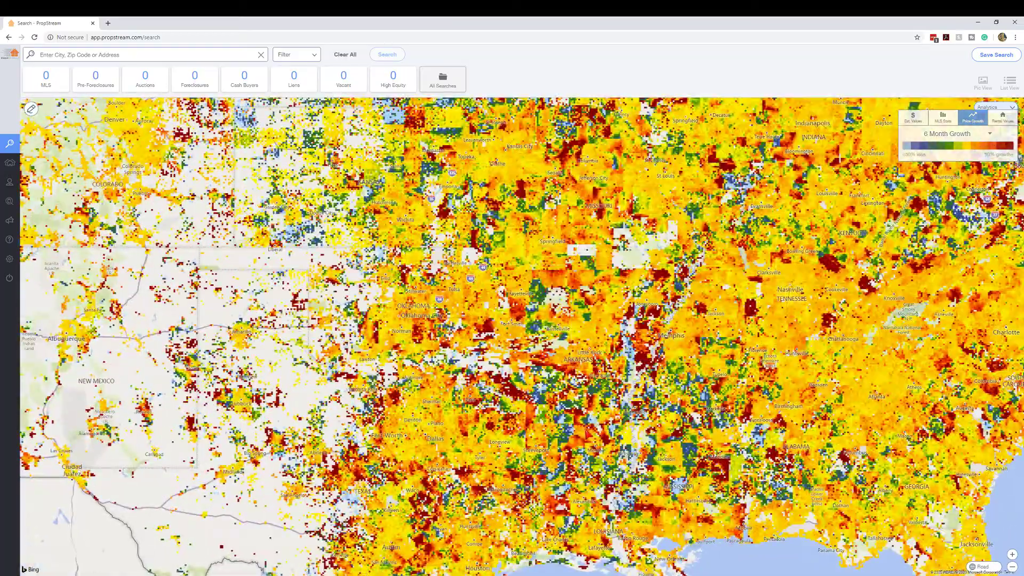
scroll(585, 432, "up", 2)
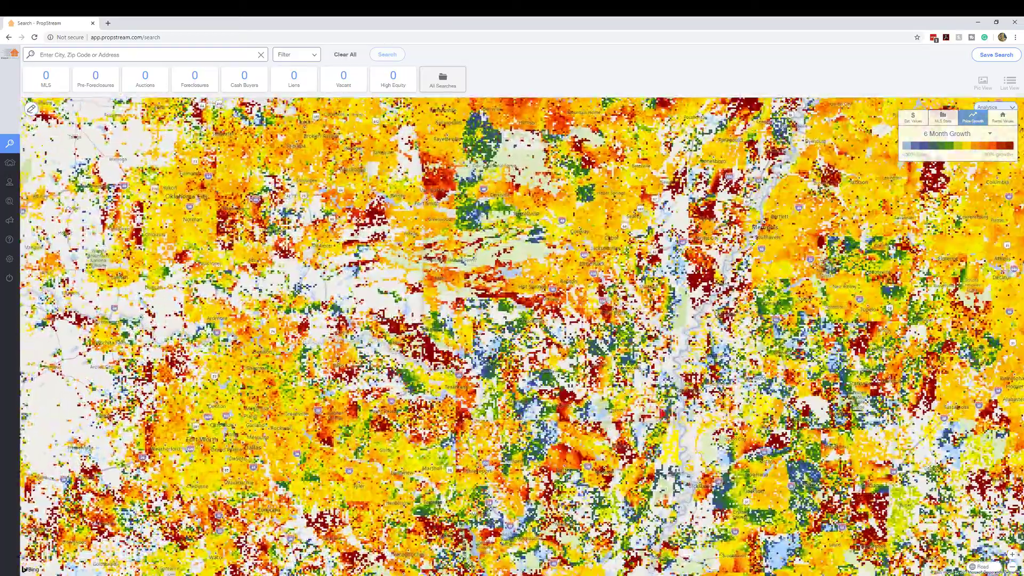
scroll(533, 430, "up", 3)
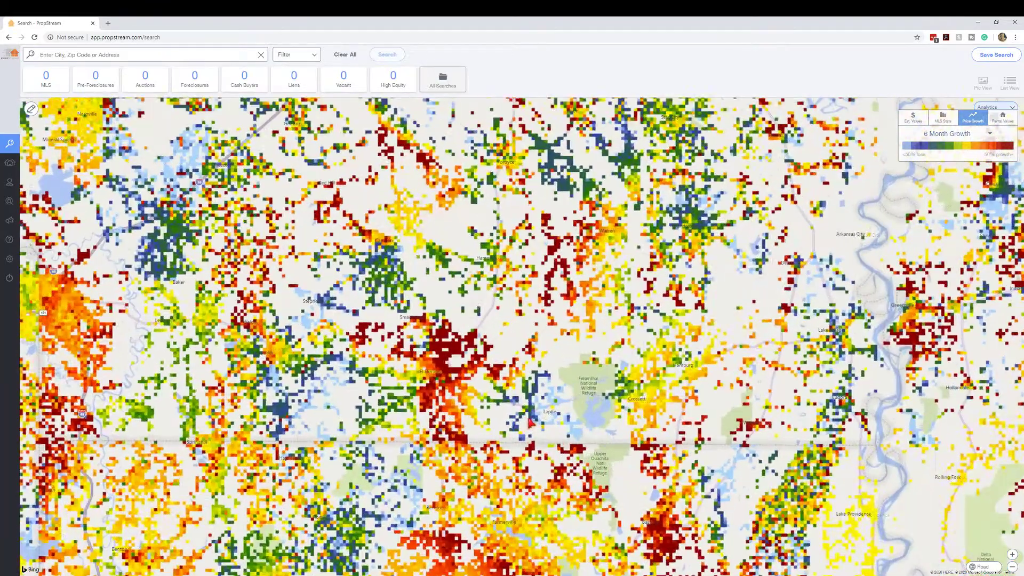
scroll(552, 400, "up", 2)
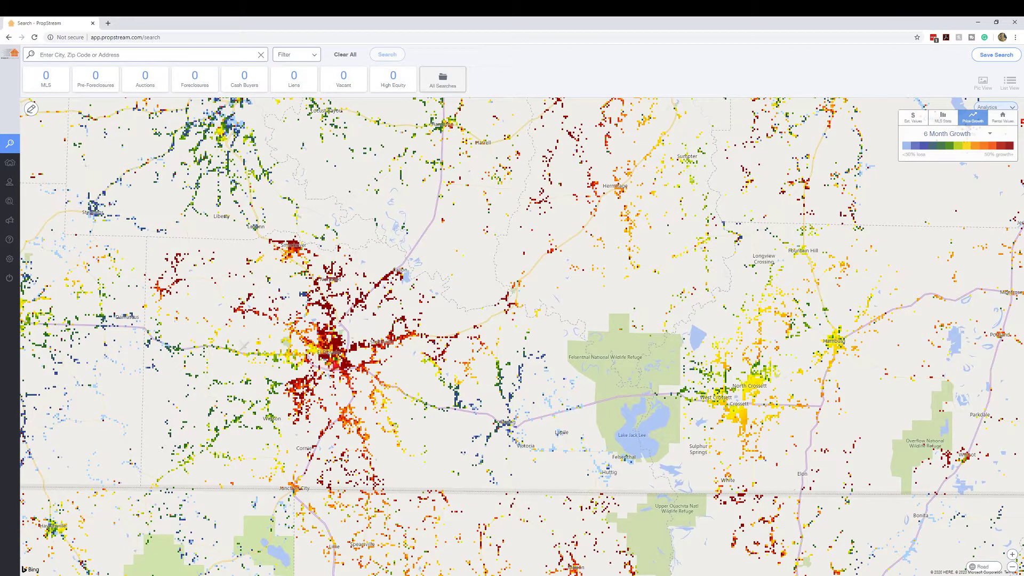
scroll(342, 361, "up", 1)
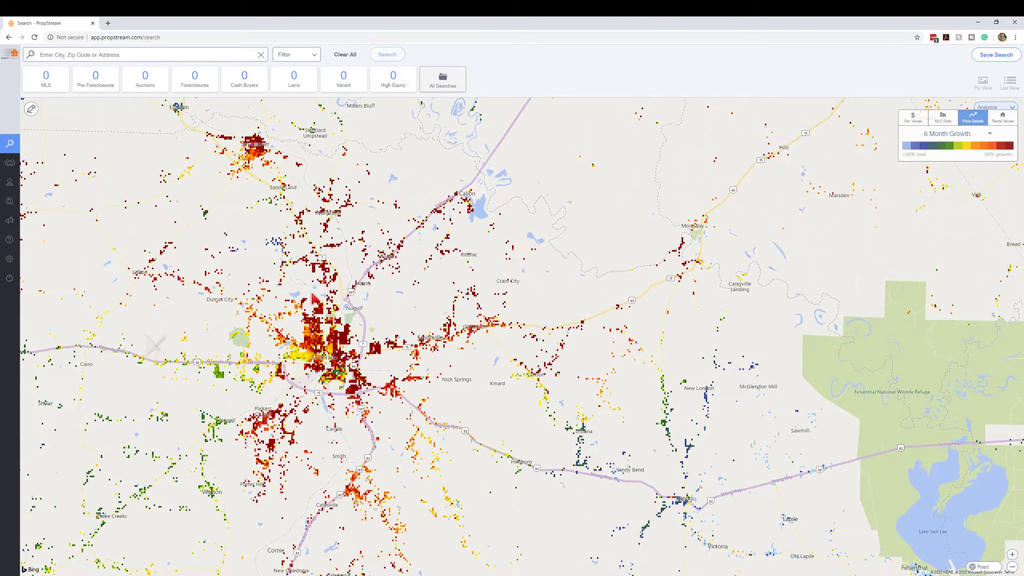
scroll(330, 374, "down", 1)
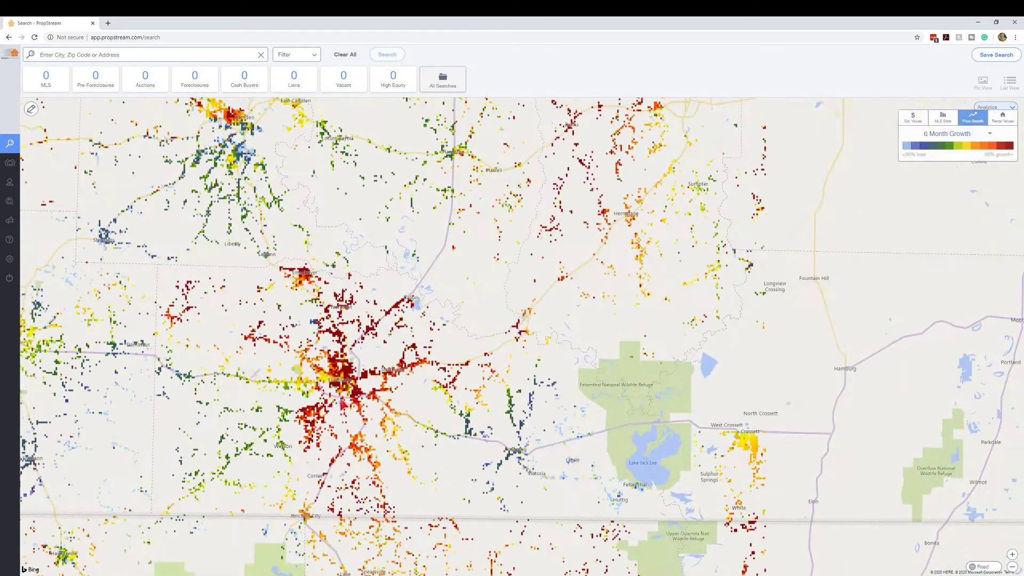
scroll(312, 384, "down", 1)
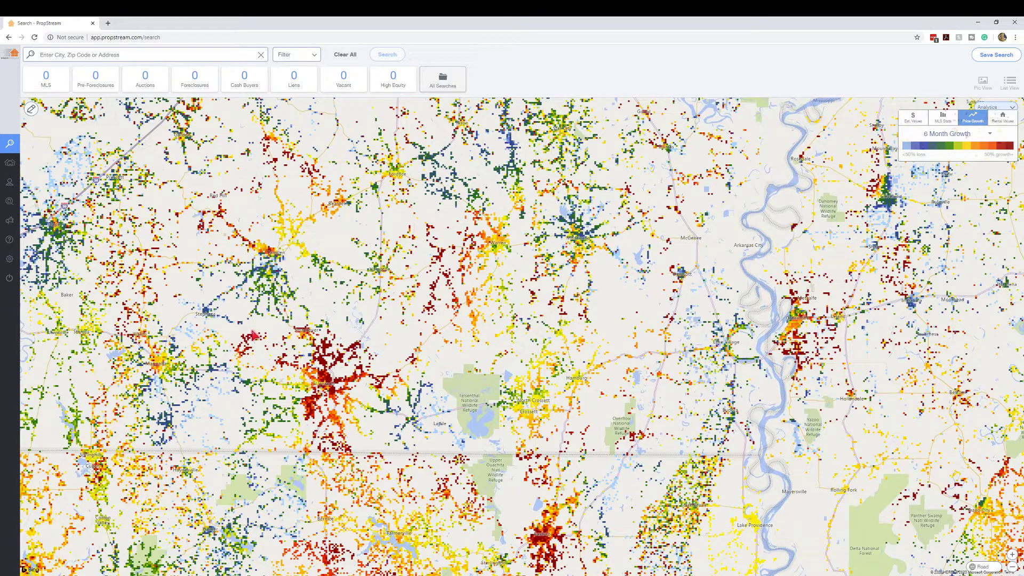
Compare the price growth colors of the Bastrop area, south of the Arkansas–Louisiana border, with the surrounding region.
left_click_drag(252, 332, 268, 326)
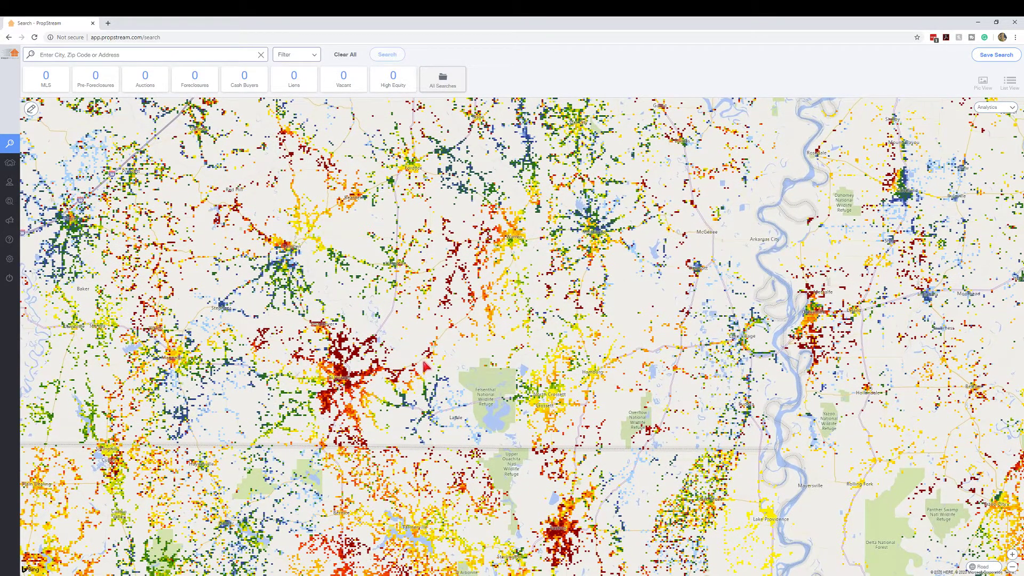
left_click_drag(546, 522, 502, 370)
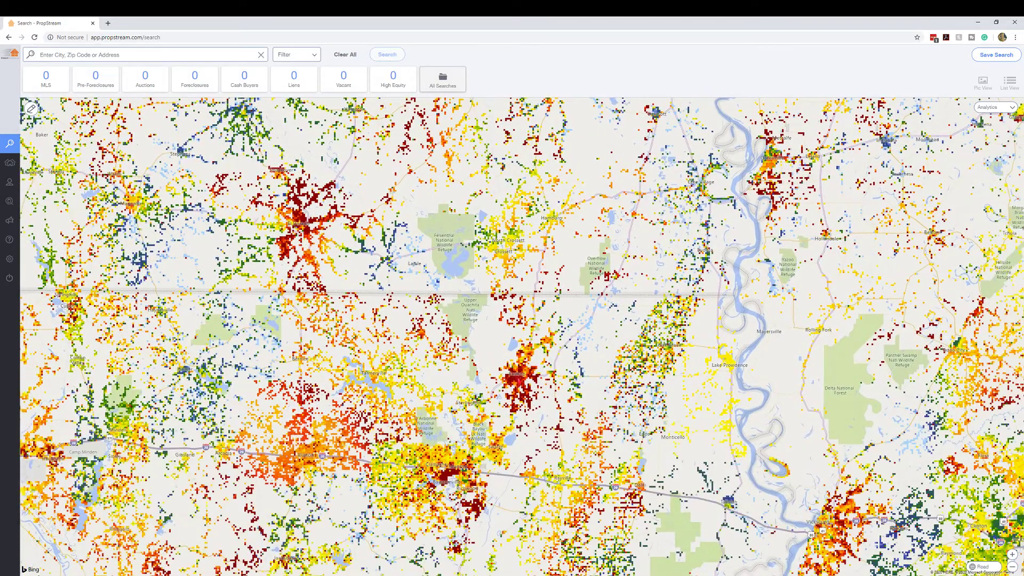
scroll(503, 369, "up", 1)
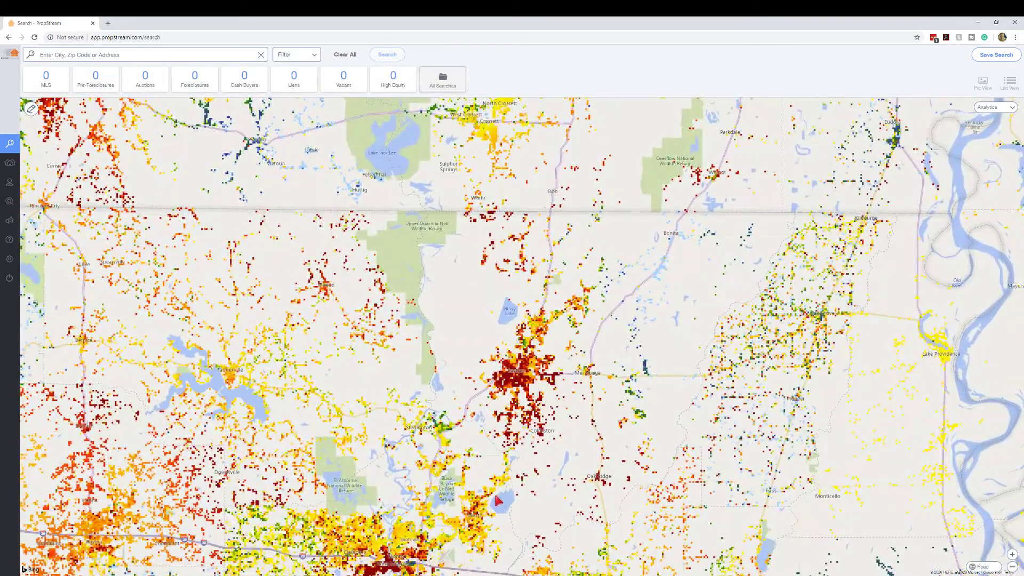
scroll(596, 412, "down", 2)
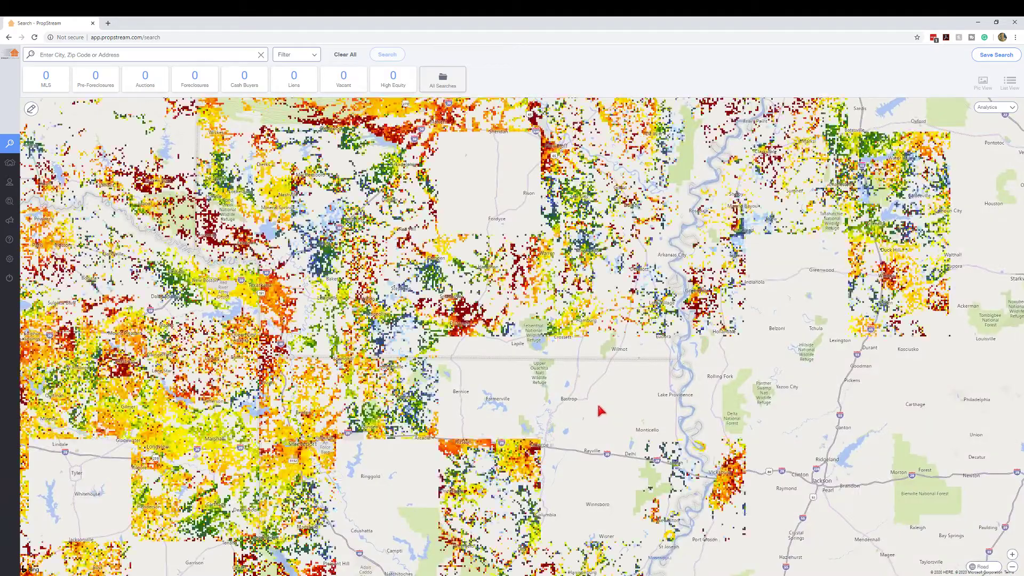
scroll(706, 412, "down", 1)
scroll(737, 456, "down", 1)
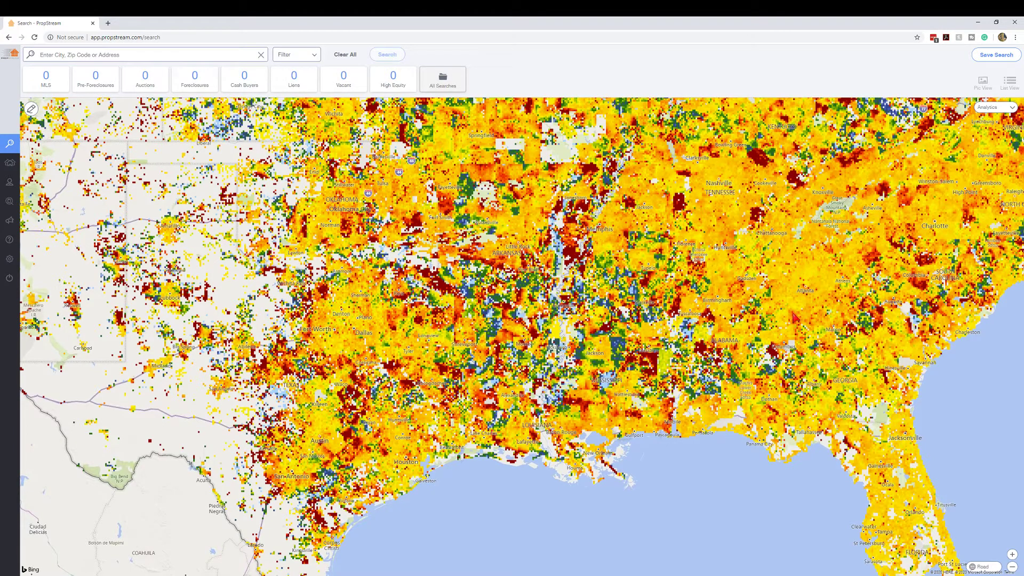
Inspect the six-month growth markers in northern Florida, around the dark red town on US 27 west of Alton.
left_click_drag(840, 256, 585, 178)
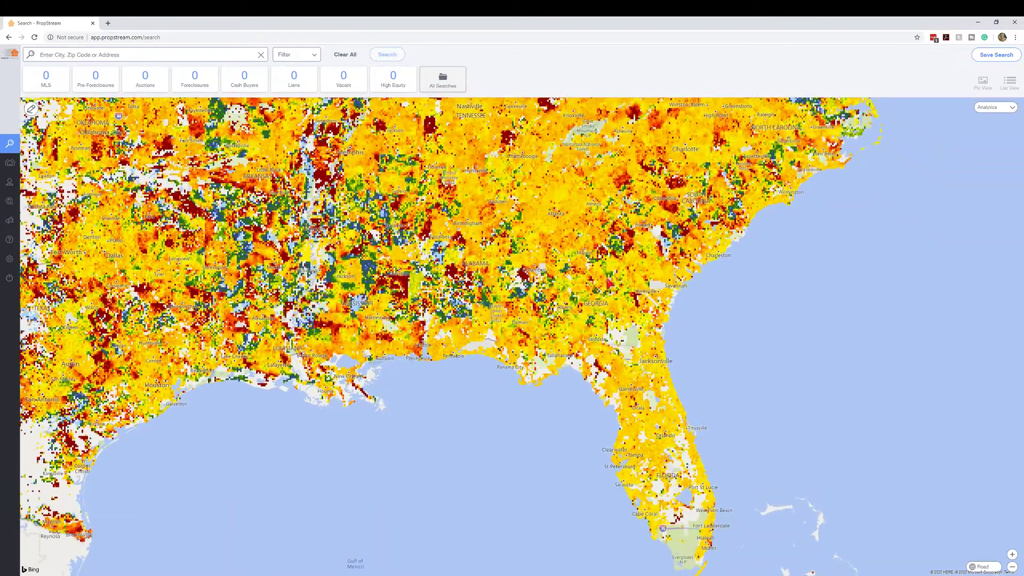
left_click_drag(650, 447, 597, 355)
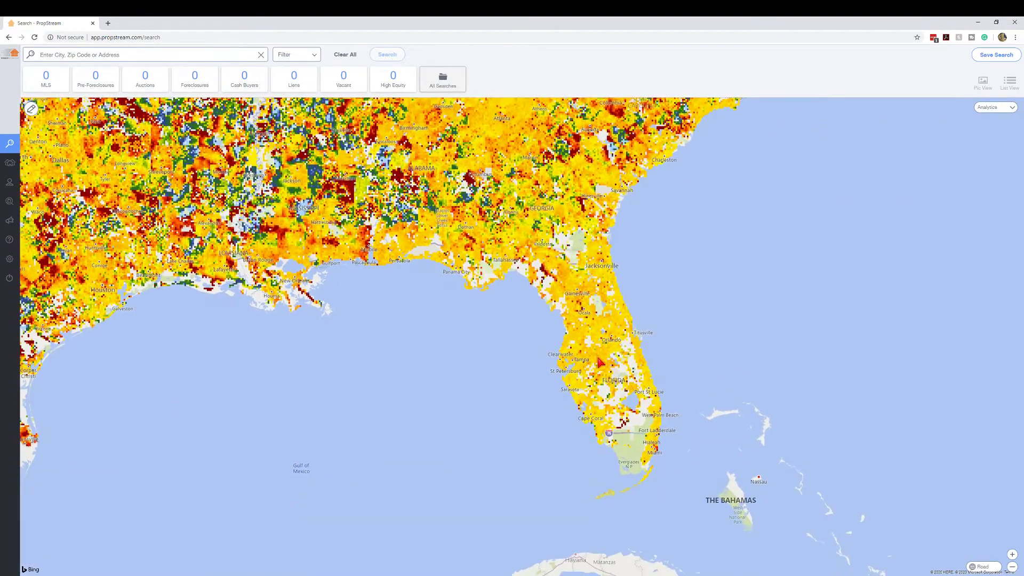
scroll(557, 273, "up", 3)
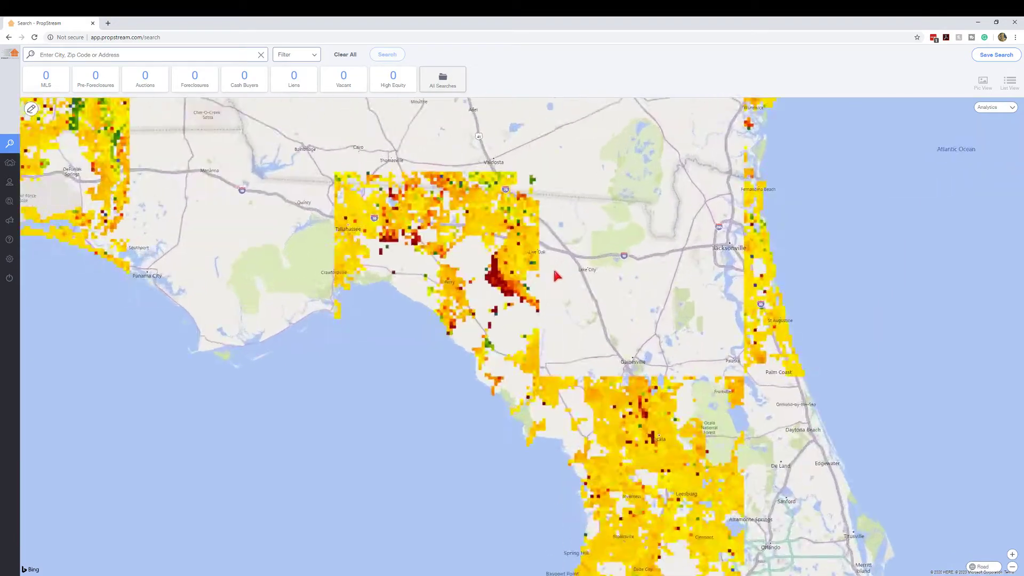
scroll(503, 302, "up", 3)
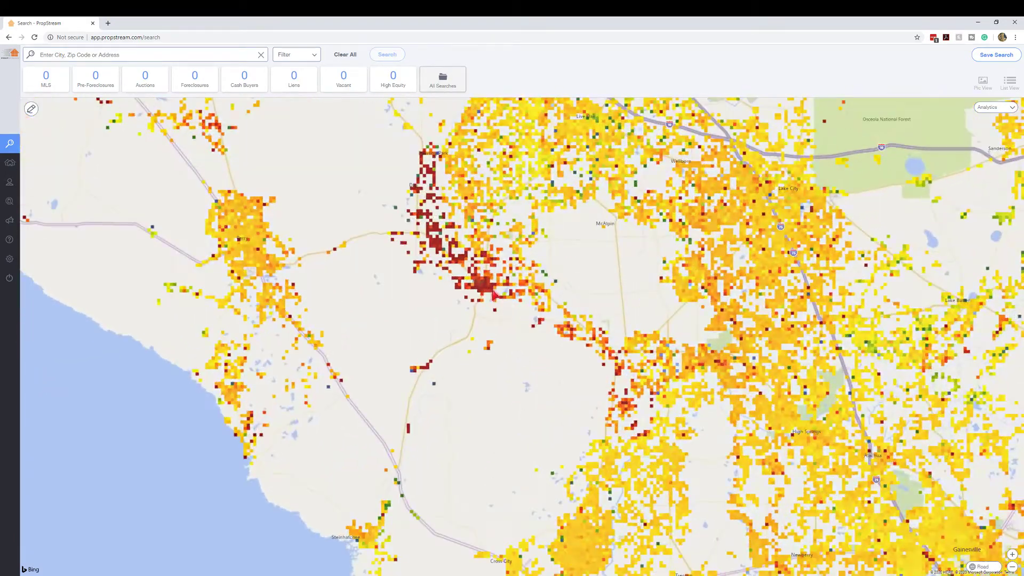
scroll(484, 294, "up", 2)
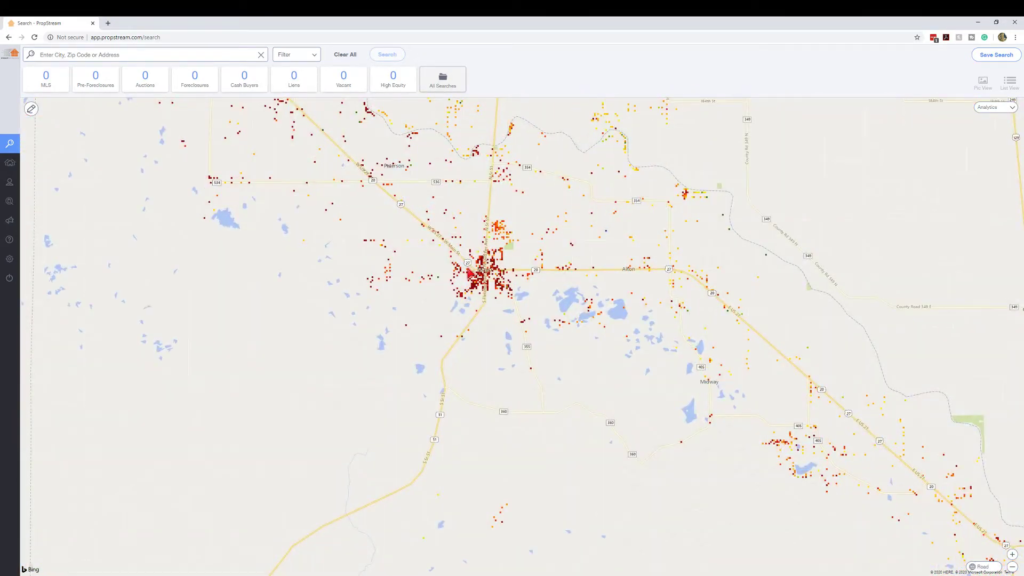
scroll(489, 280, "down", 1)
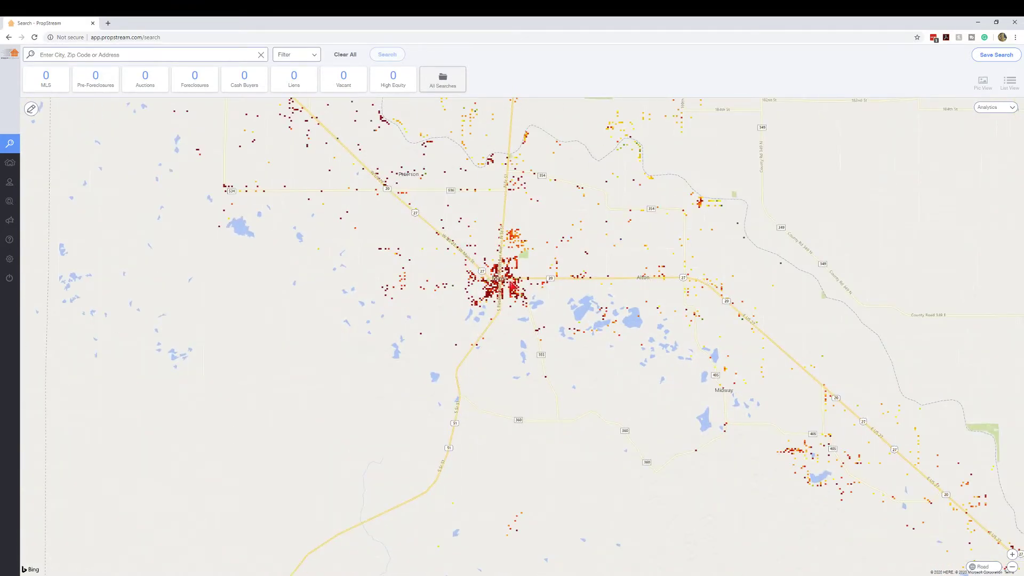
scroll(514, 287, "up", 2)
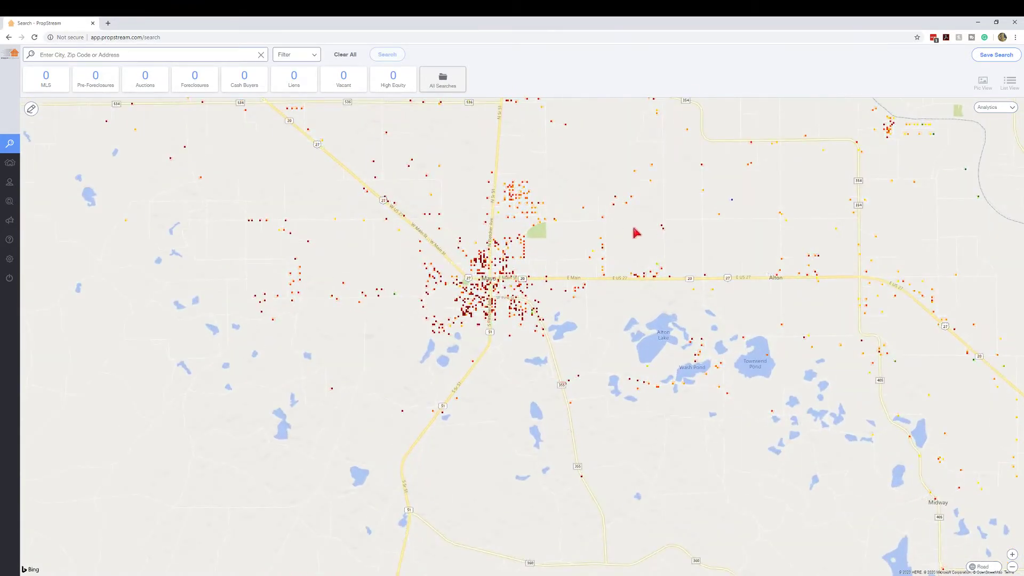
Set the price growth heat map to 1 Year Growth and examine Mayo, northern Florida and the Gainesville area.
left_click(993, 107)
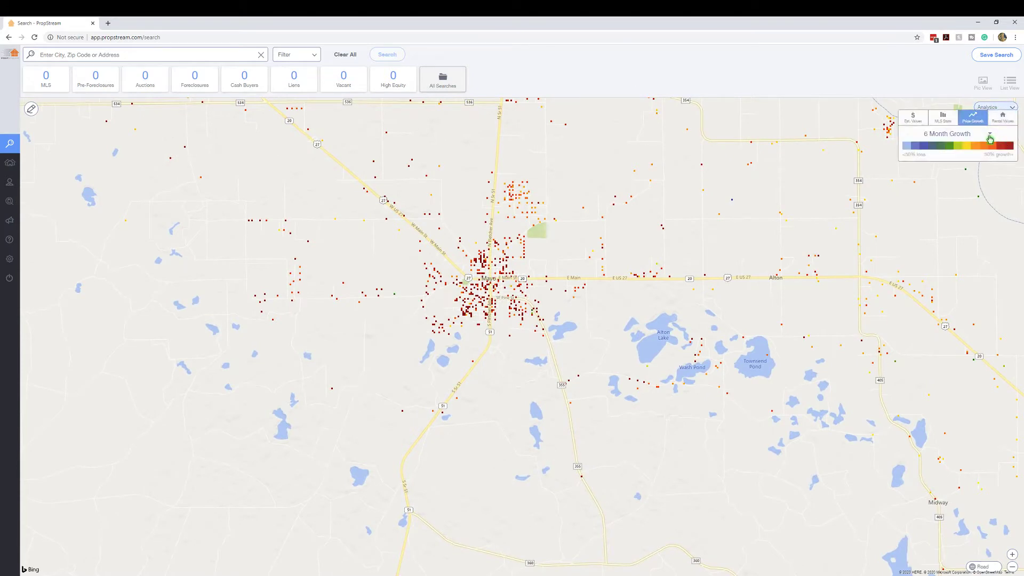
left_click(987, 136)
left_click(940, 177)
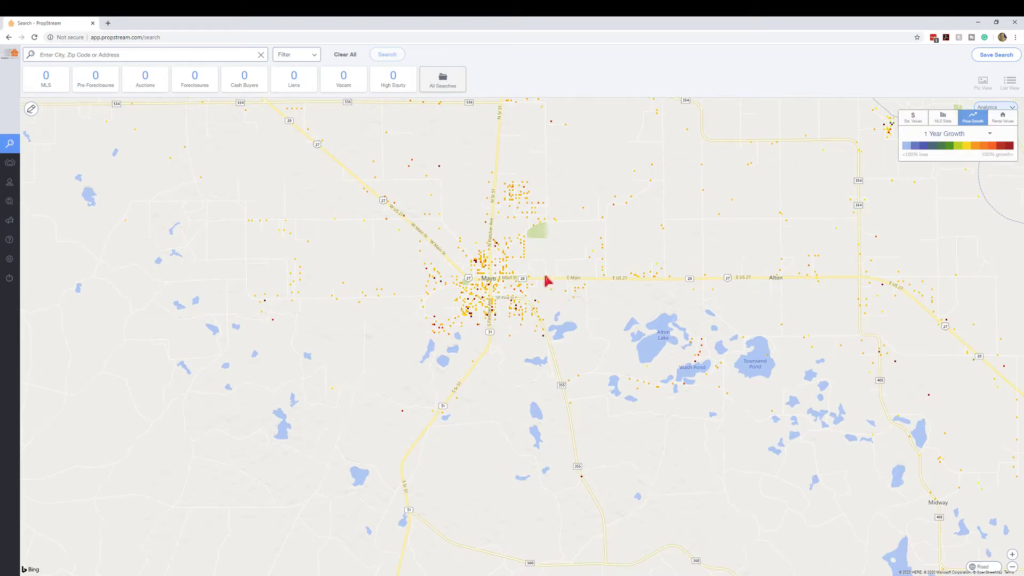
scroll(493, 285, "down", 3)
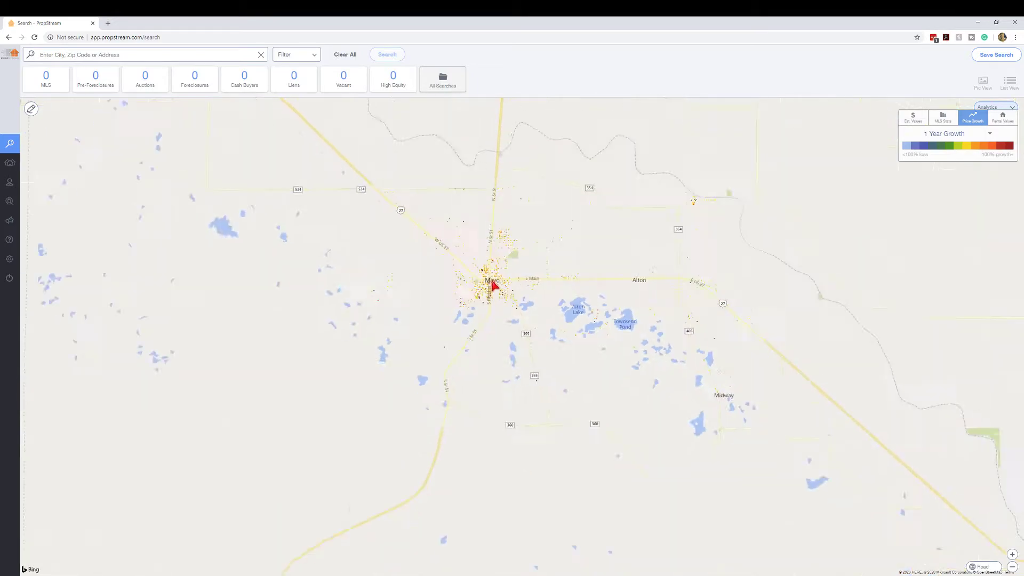
scroll(499, 286, "down", 3)
scroll(525, 286, "up", 1)
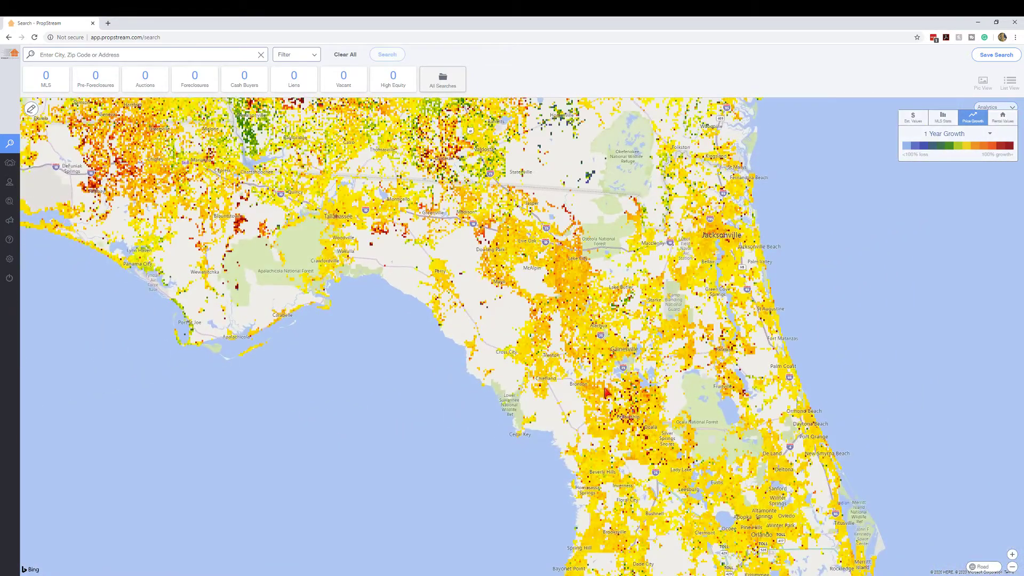
left_click_drag(525, 281, 492, 321)
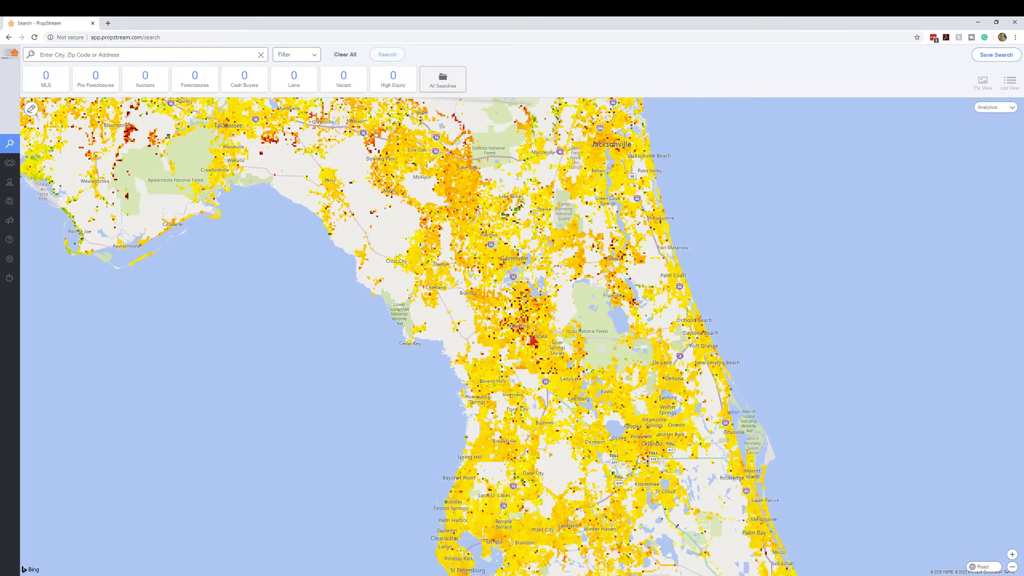
scroll(528, 272, "up", 3)
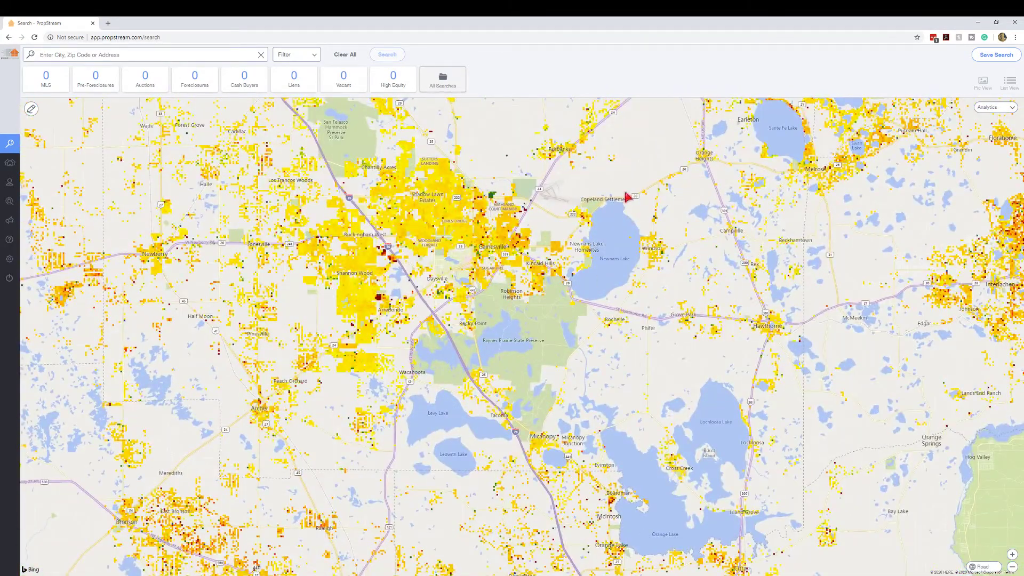
Compare the 3 Year Growth and 5 Year Growth heat maps for the Gainesville area.
left_click(1002, 114)
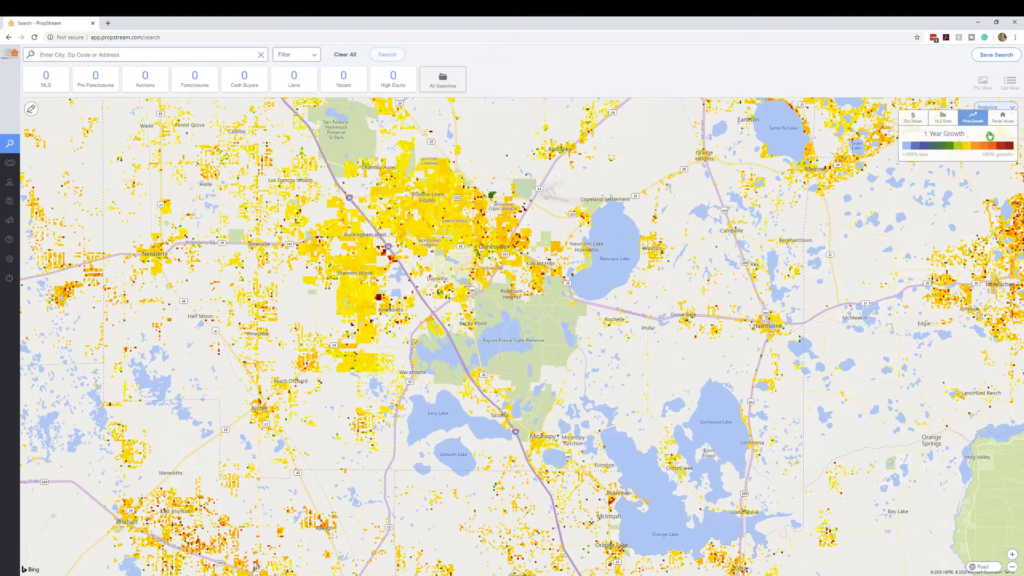
left_click(989, 135)
left_click(933, 187)
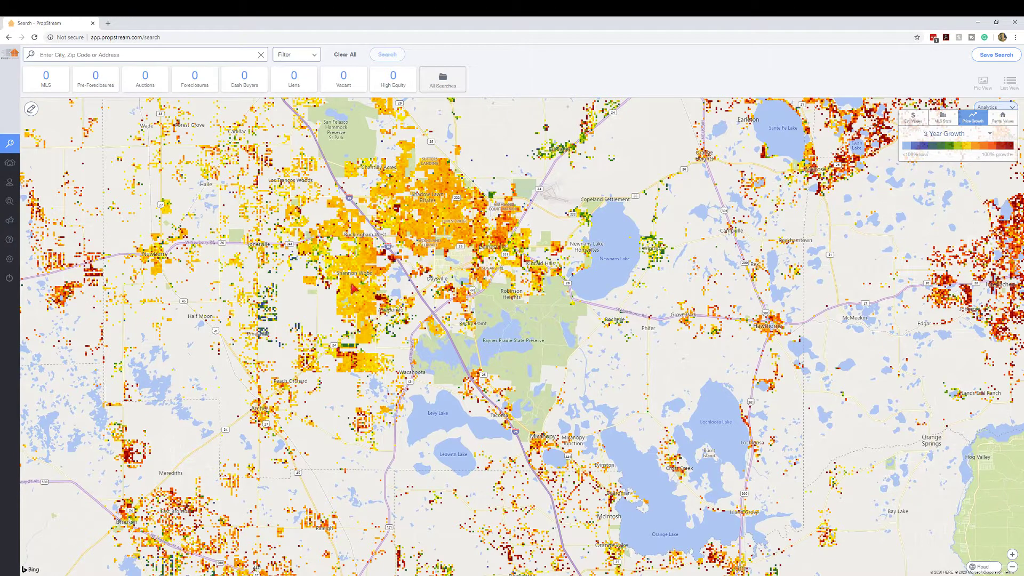
left_click(989, 134)
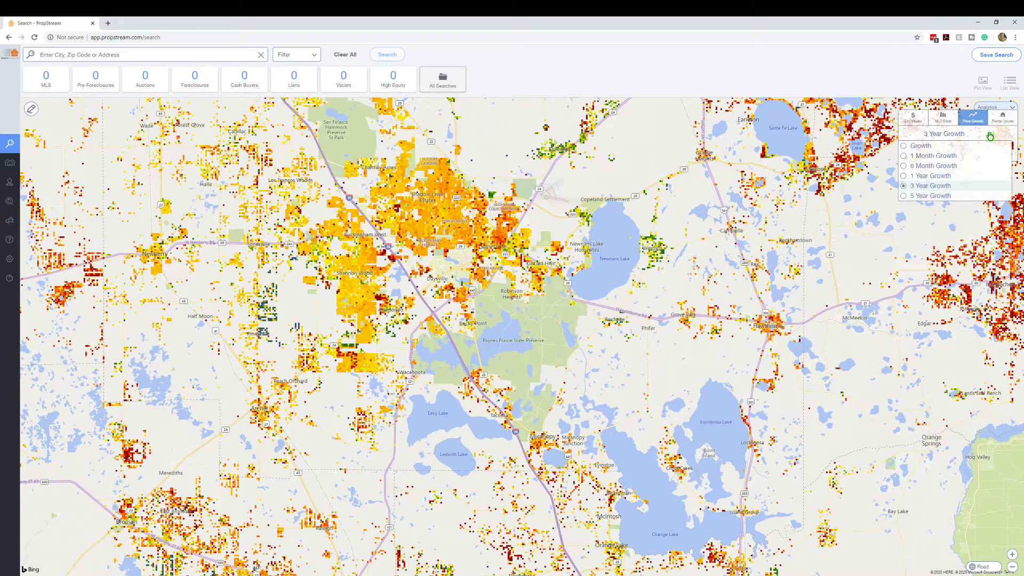
left_click(943, 196)
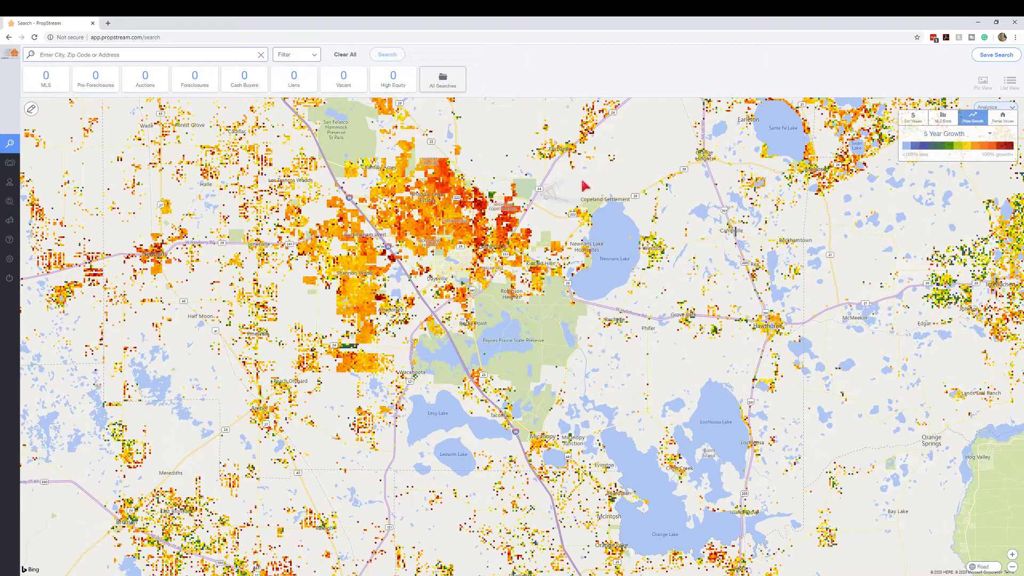
Return the heat map to 3 Year Growth and inspect the neighborhoods around Arredondo, southwest of Gainesville.
left_click(990, 135)
left_click(931, 186)
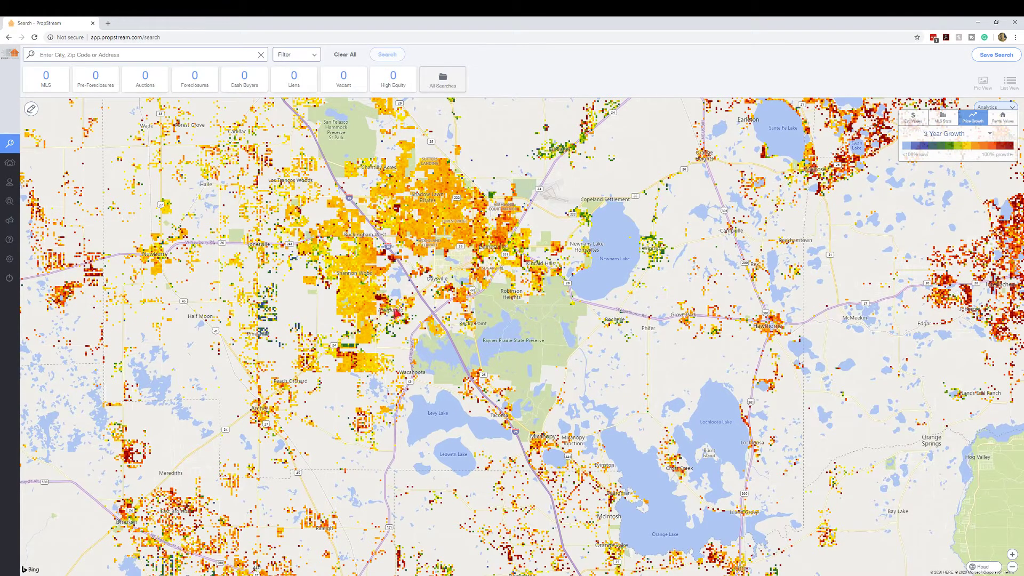
scroll(376, 301, "up", 3)
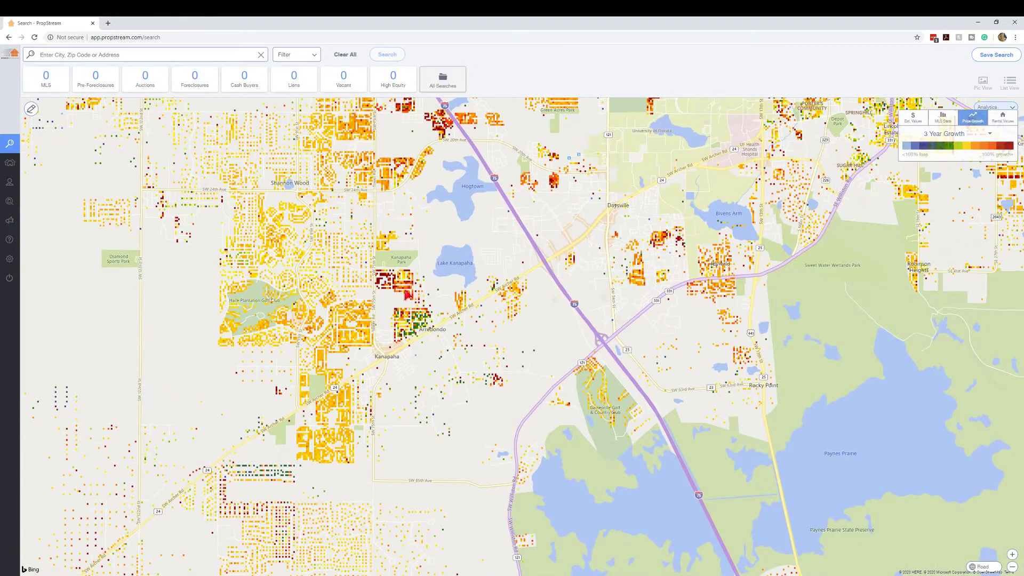
scroll(401, 272, "down", 3)
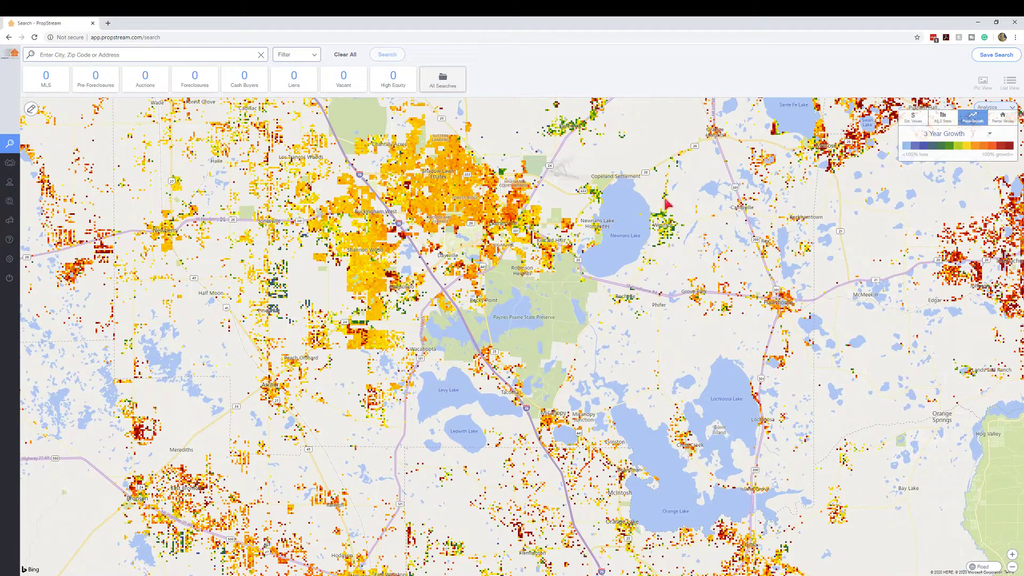
Compare 1 Year Growth with 6 Month Growth around Gainesville and inspect the six-month colors near Arredondo up close.
left_click(990, 133)
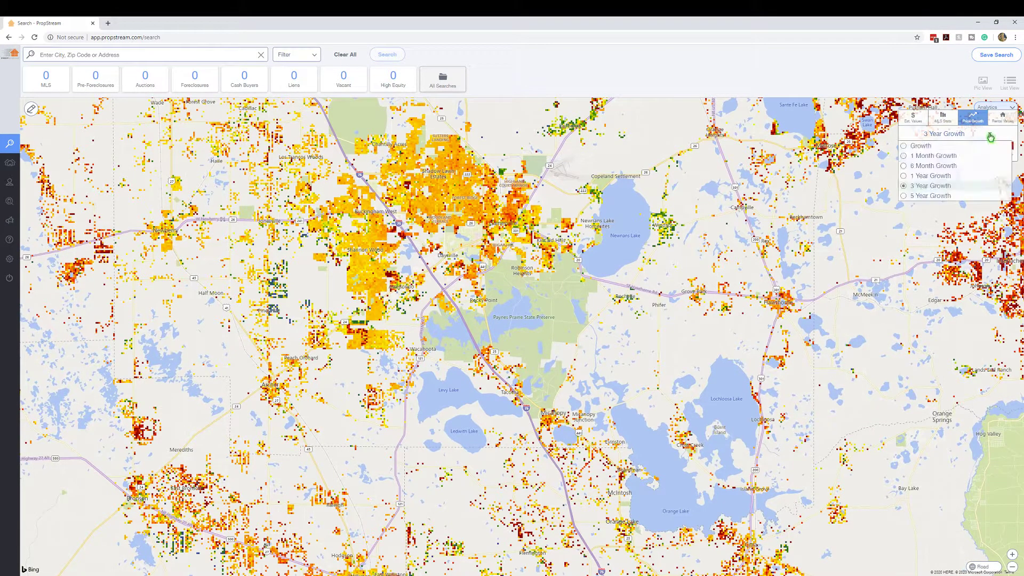
left_click(931, 176)
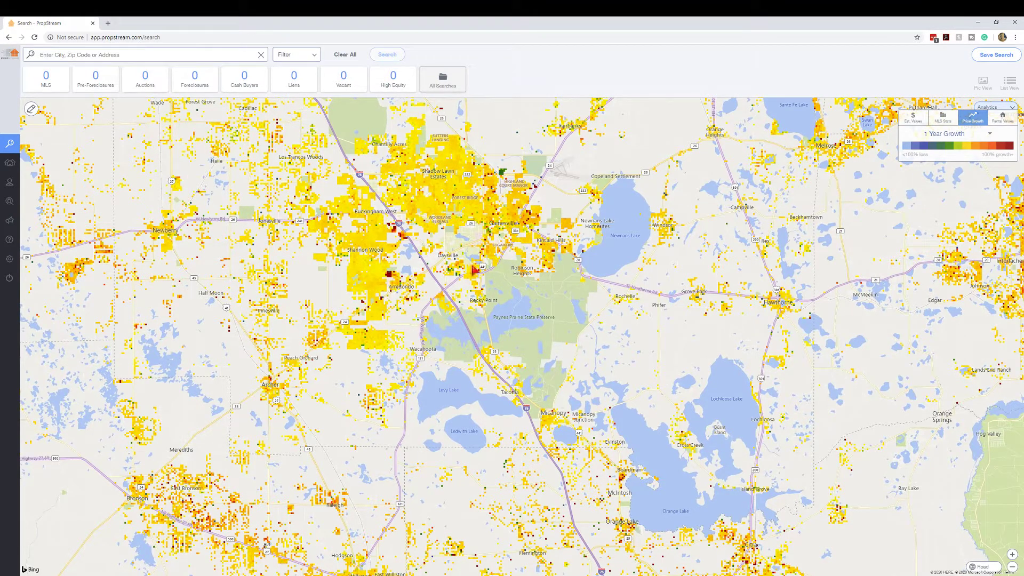
left_click(984, 134)
left_click(912, 169)
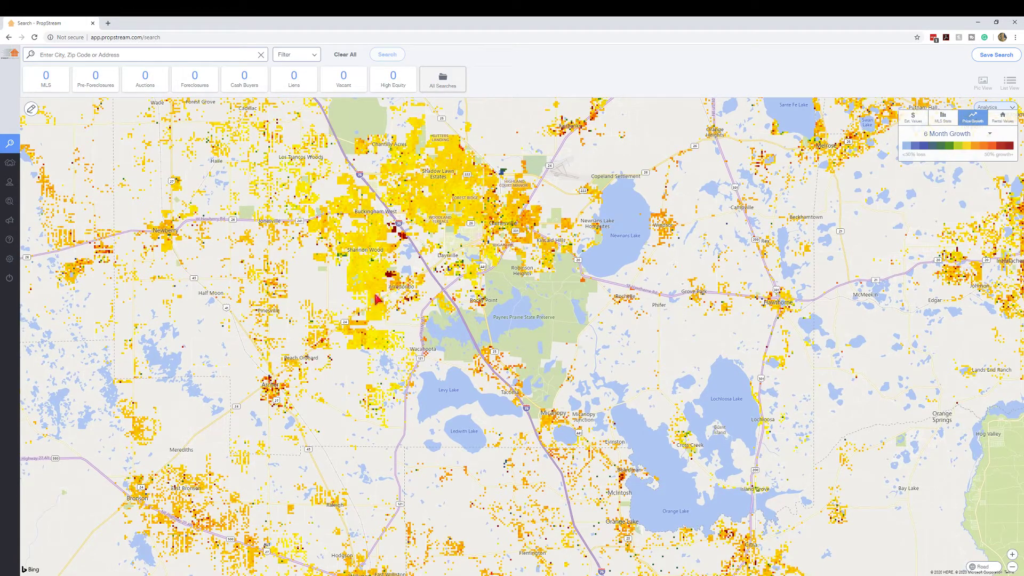
scroll(393, 279, "up", 2)
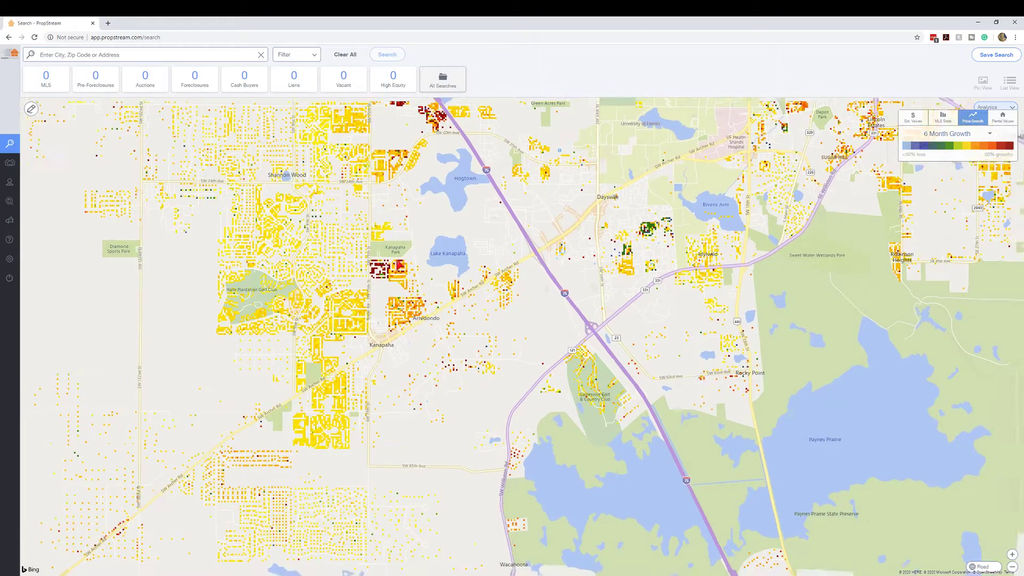
Examine the 6 Month Growth heat map across central Florida from Gainesville to Sarasota and show the available growth periods.
scroll(394, 266, "down", 5)
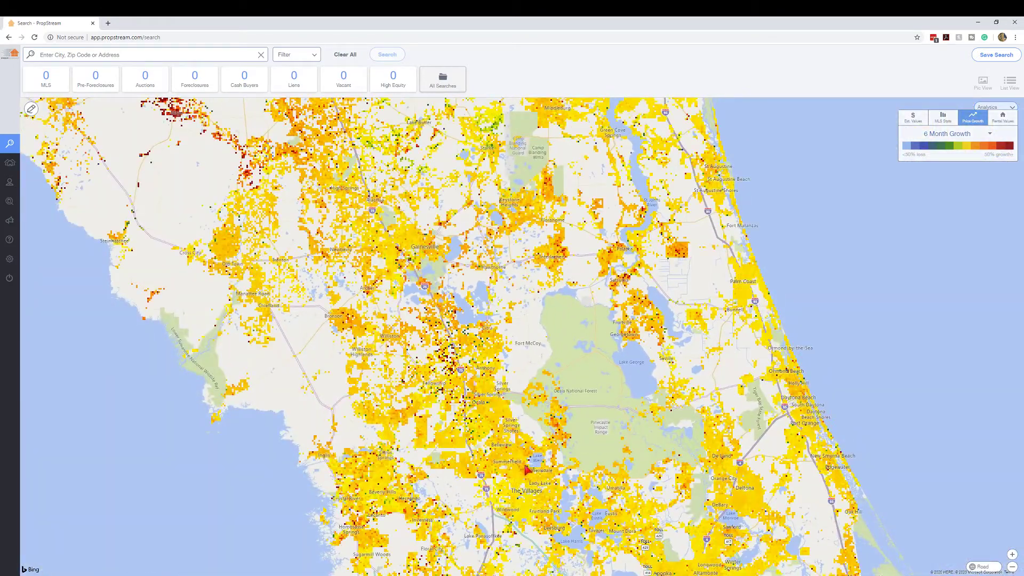
scroll(525, 467, "down", 2)
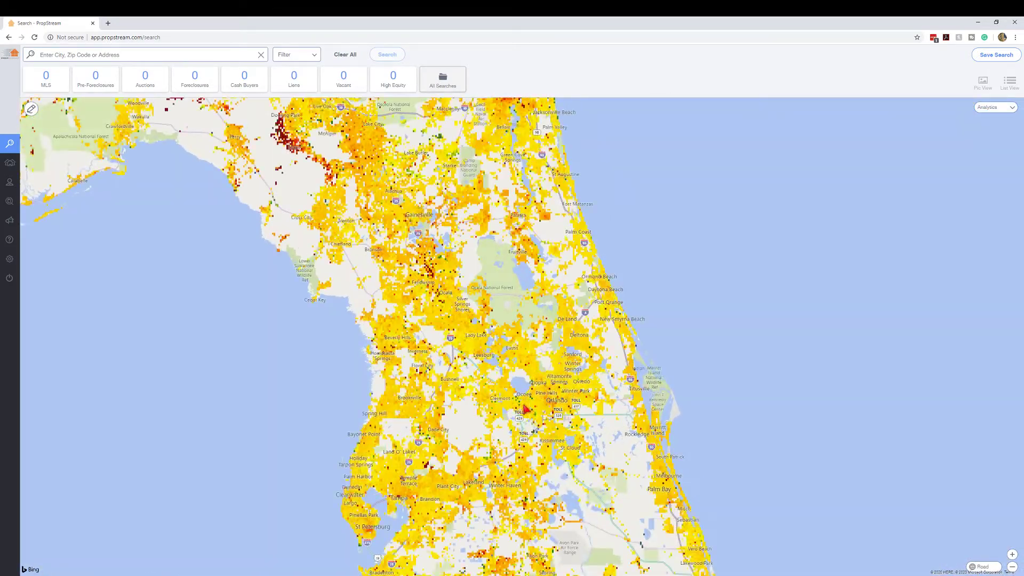
left_click_drag(447, 477, 454, 400)
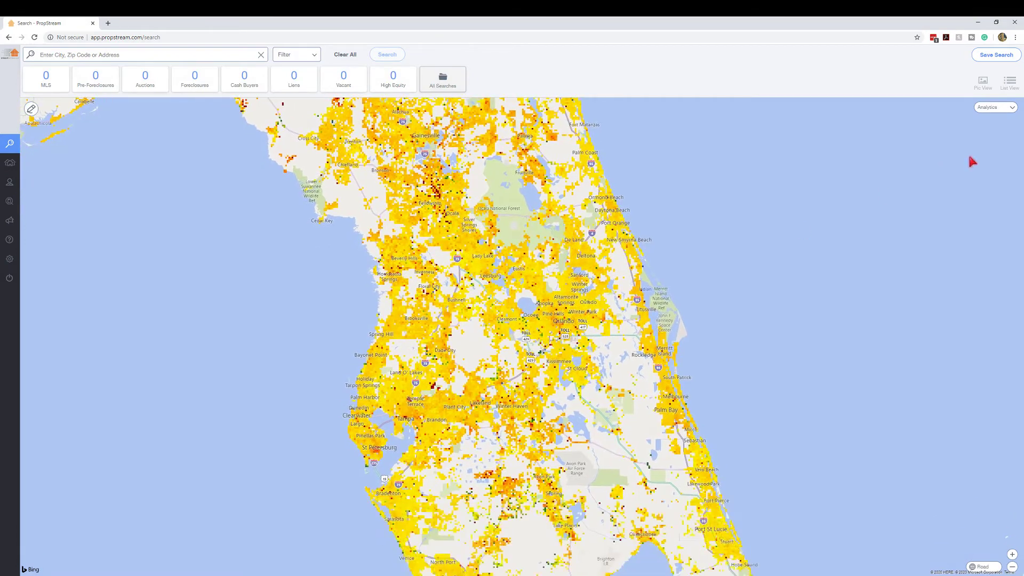
left_click(1010, 107)
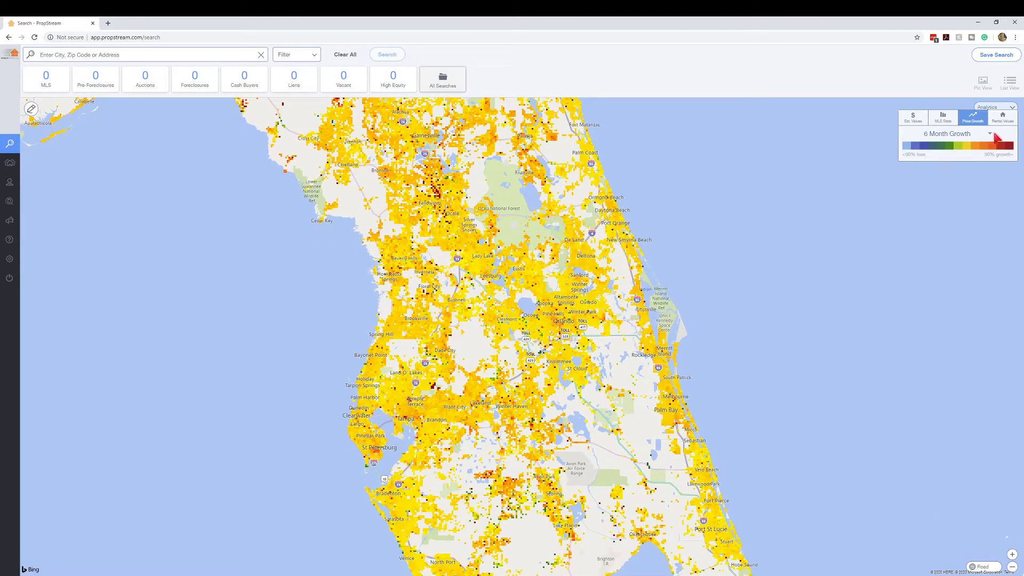
left_click(990, 135)
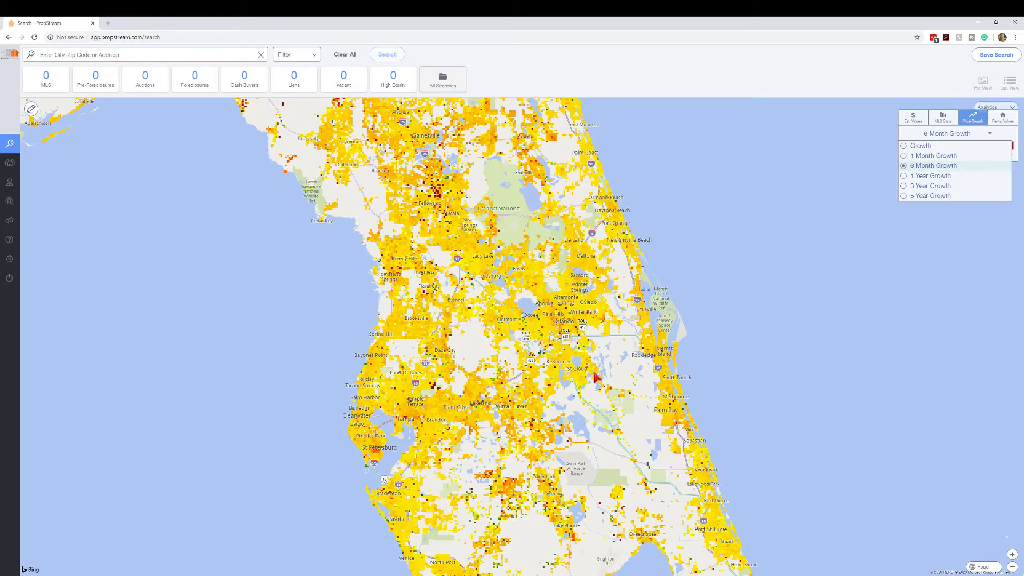
Switch the map analytics to Rental Values and display the Rent Price heat map for central Florida.
left_click(1008, 123)
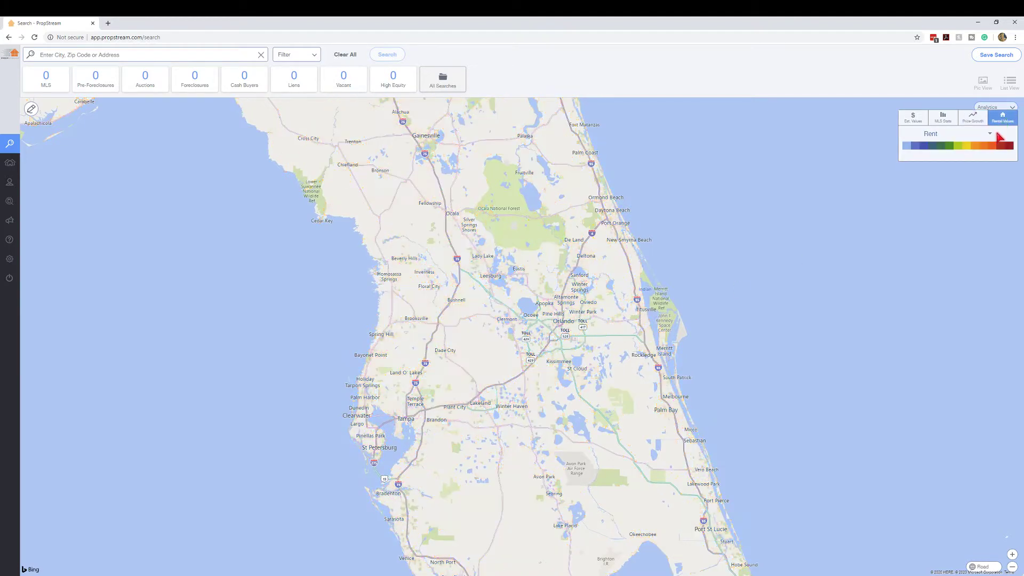
left_click(991, 137)
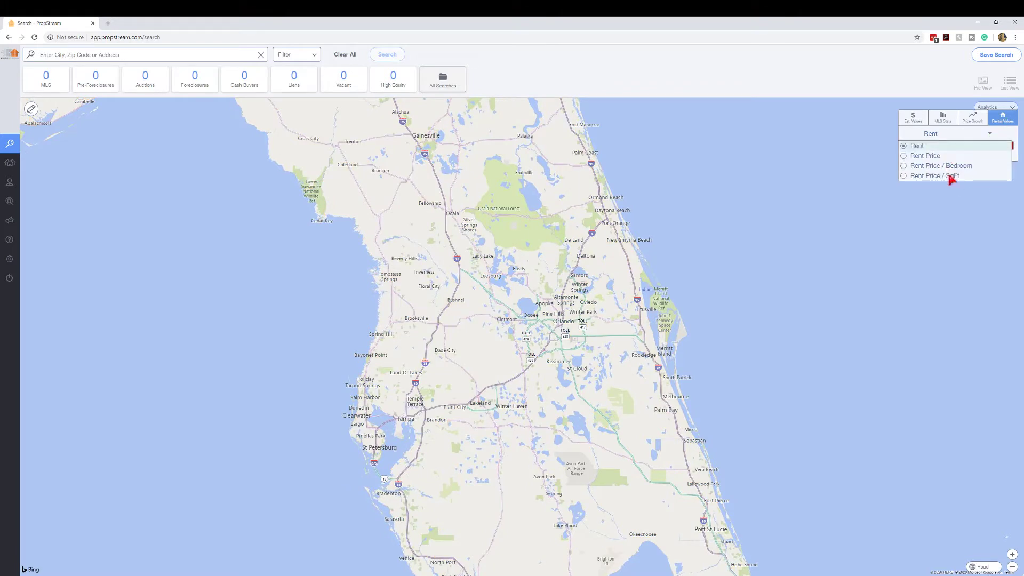
left_click(928, 156)
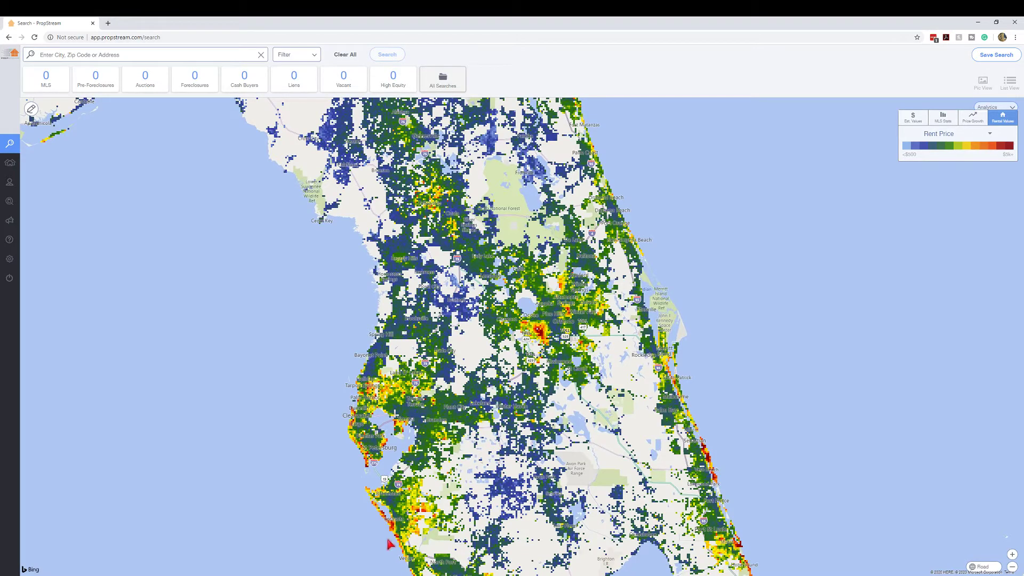
Inspect the Rent Price colors around Tampa Bay, focusing on the neighborhoods and coastline of St. Petersburg.
scroll(357, 448, "up", 1)
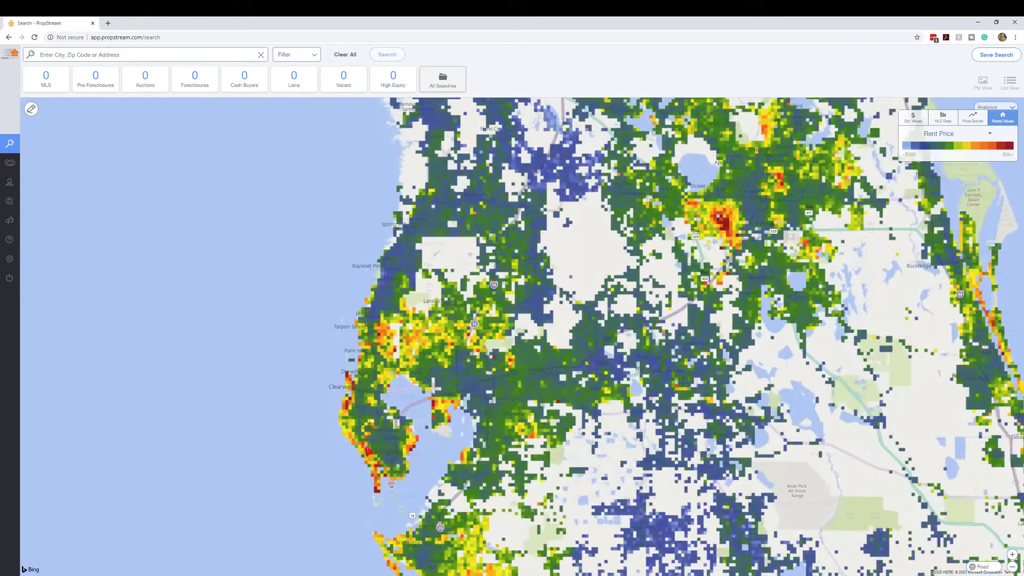
scroll(387, 449, "up", 1)
scroll(384, 456, "up", 1)
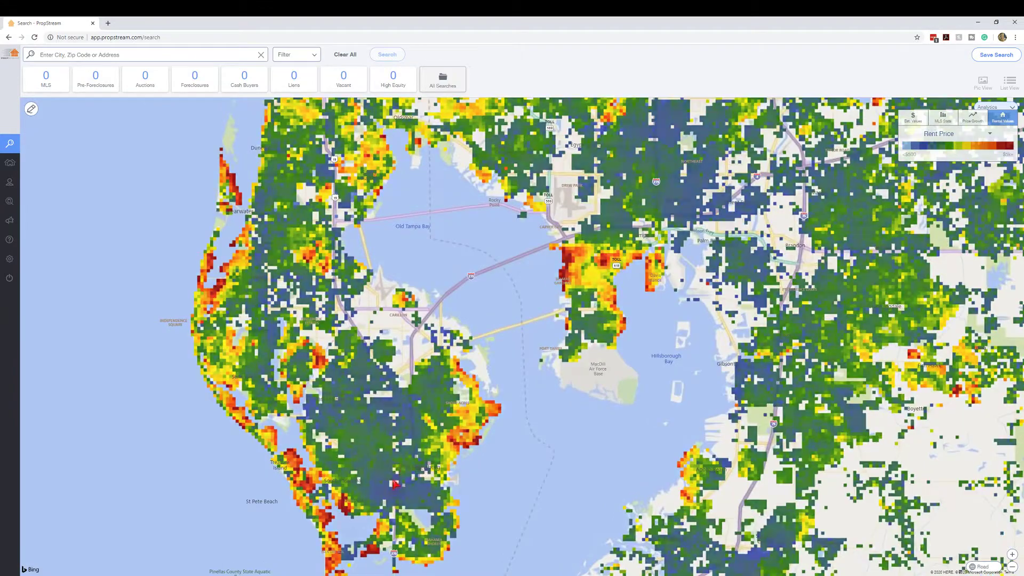
left_click_drag(382, 461, 403, 395)
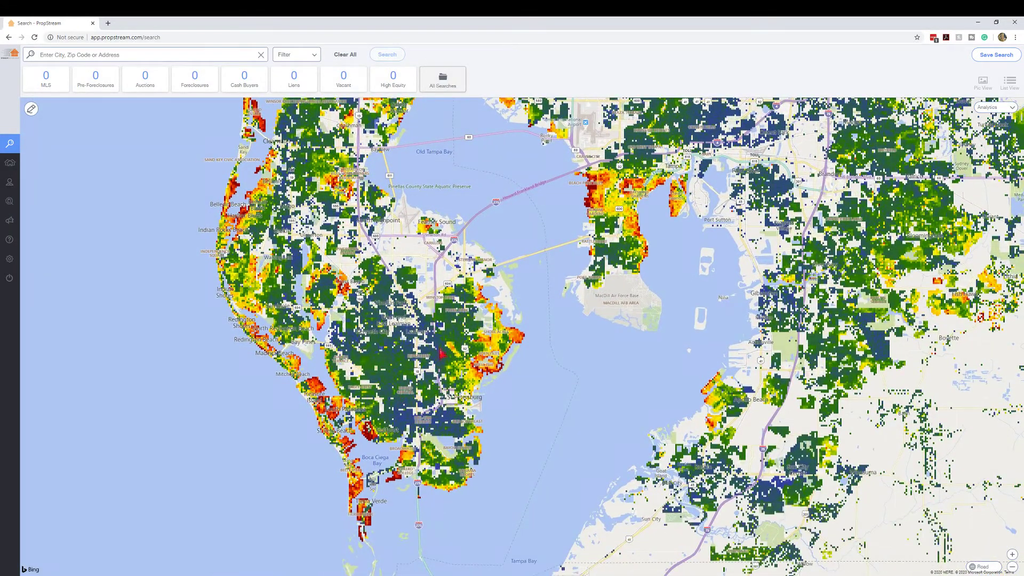
scroll(455, 366, "up", 1)
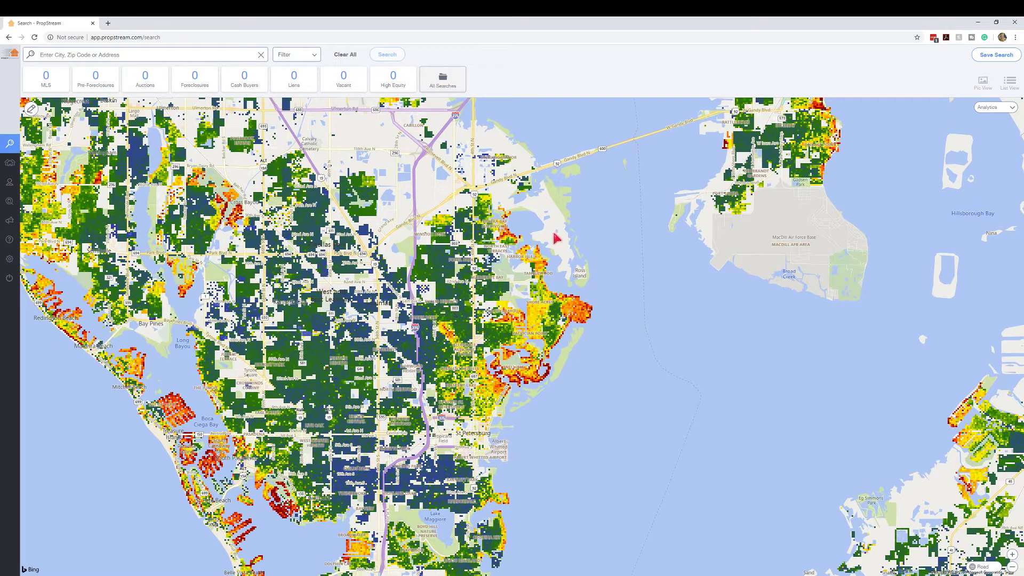
Check the Rent Price color legend and change the St. Petersburg heat map to Rent Price / SqFt.
left_click(1011, 109)
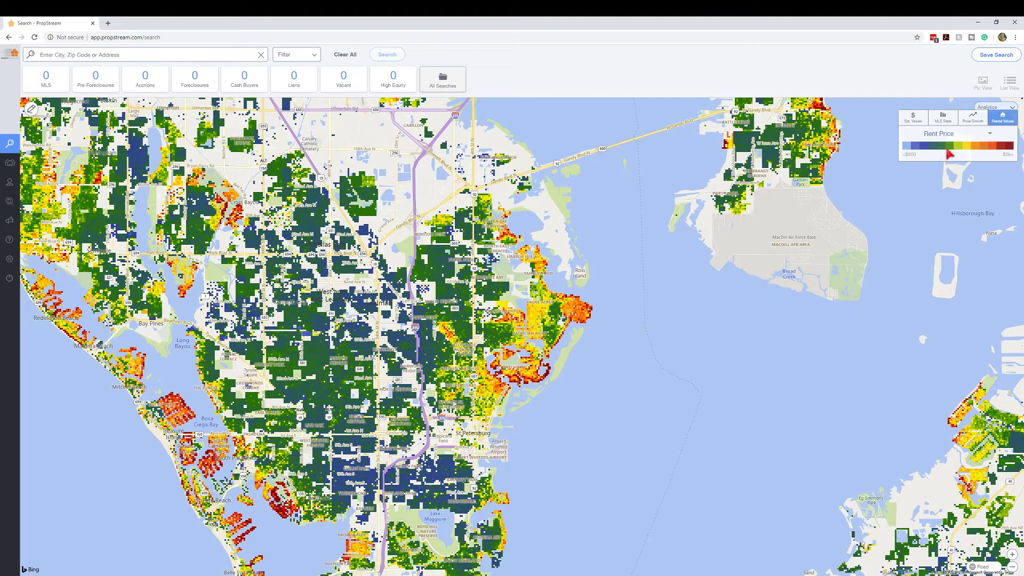
left_click(989, 134)
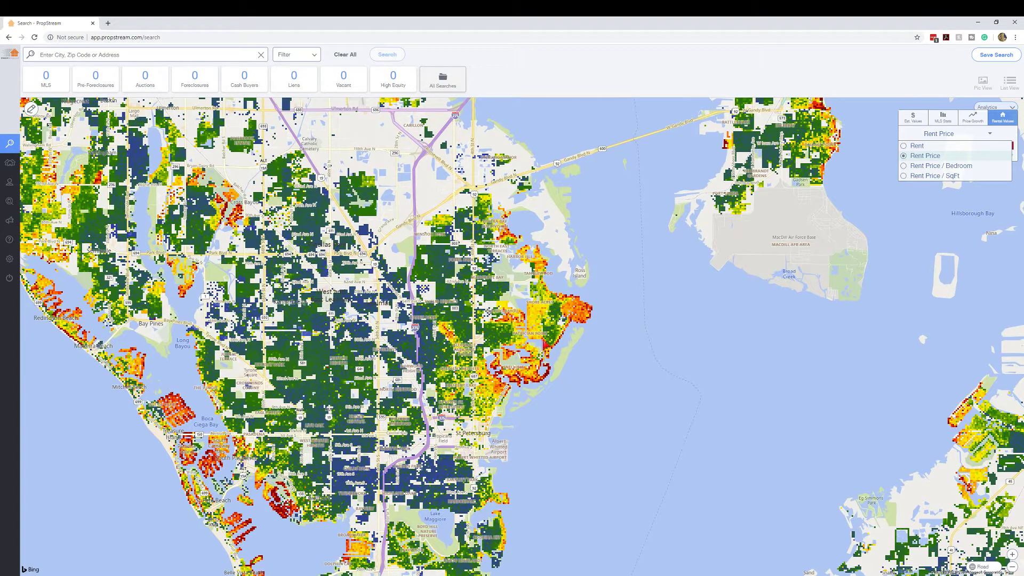
left_click(934, 177)
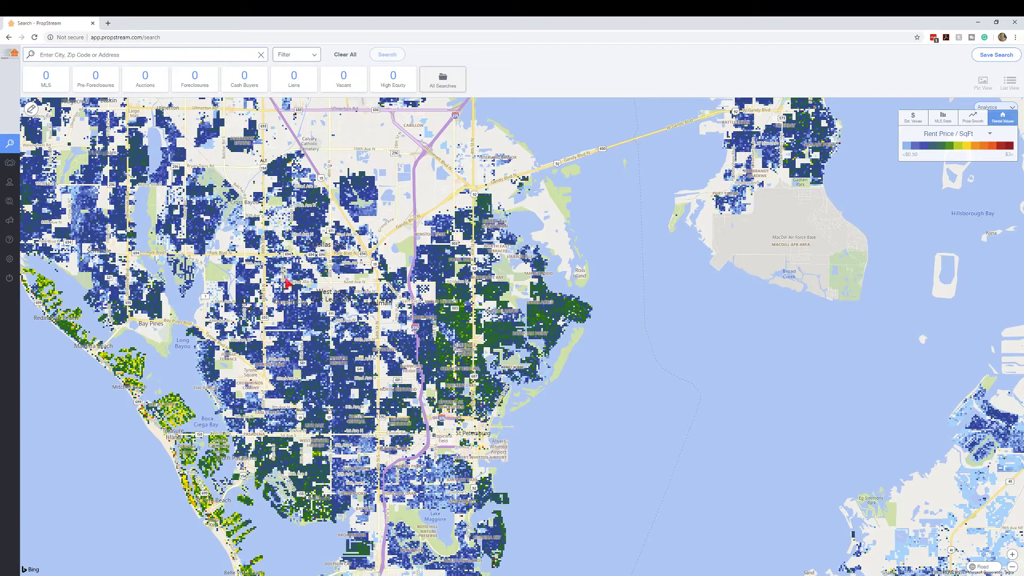
Widen the map to the whole Tampa Bay region and switch the analytics category to estimated values.
scroll(463, 350, "down", 1)
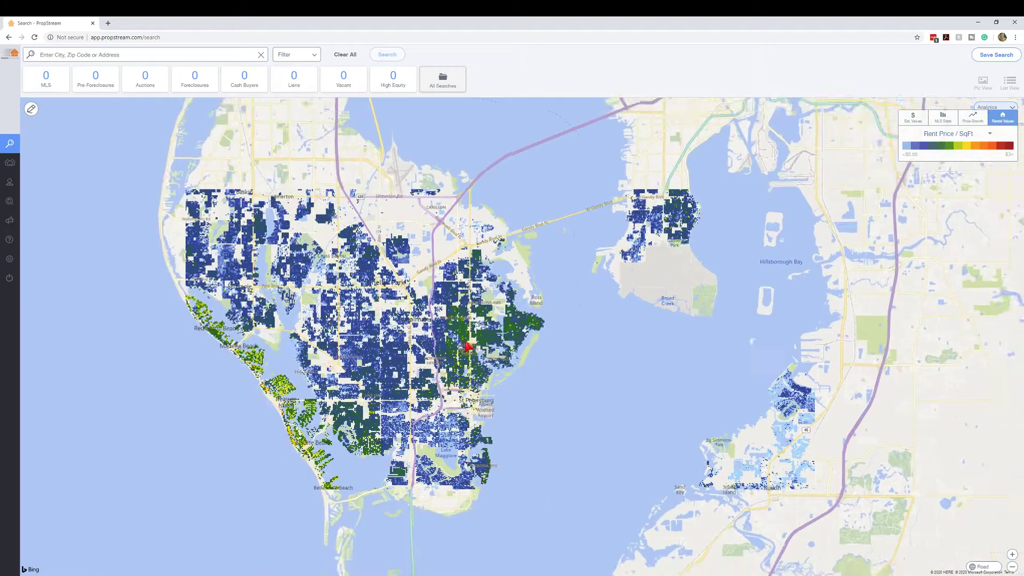
scroll(478, 355, "down", 2)
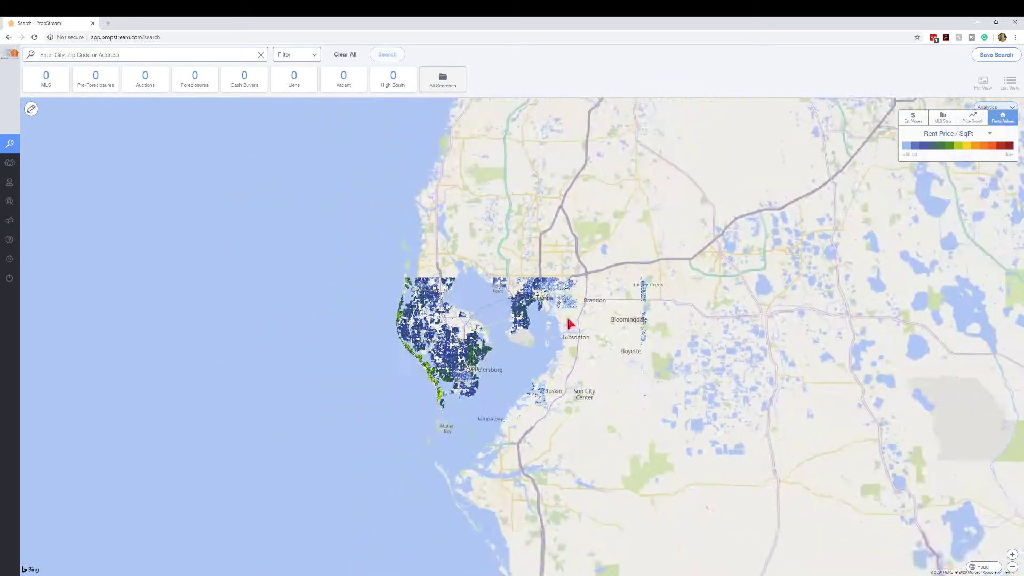
left_click(921, 119)
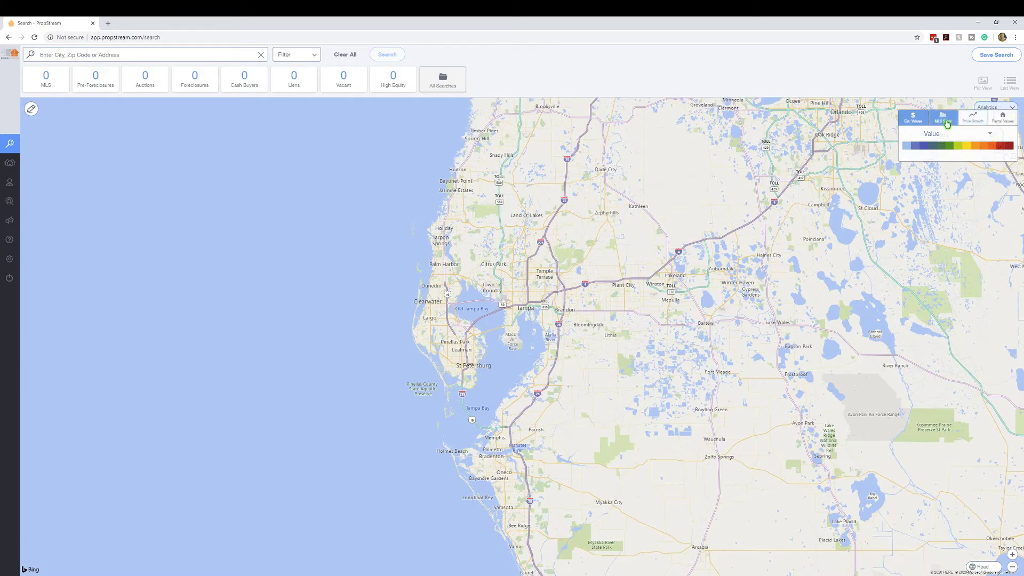
Widen the map from Tampa Bay to the United States and display the Est. Value heat map in the estimated values category.
left_click(973, 118)
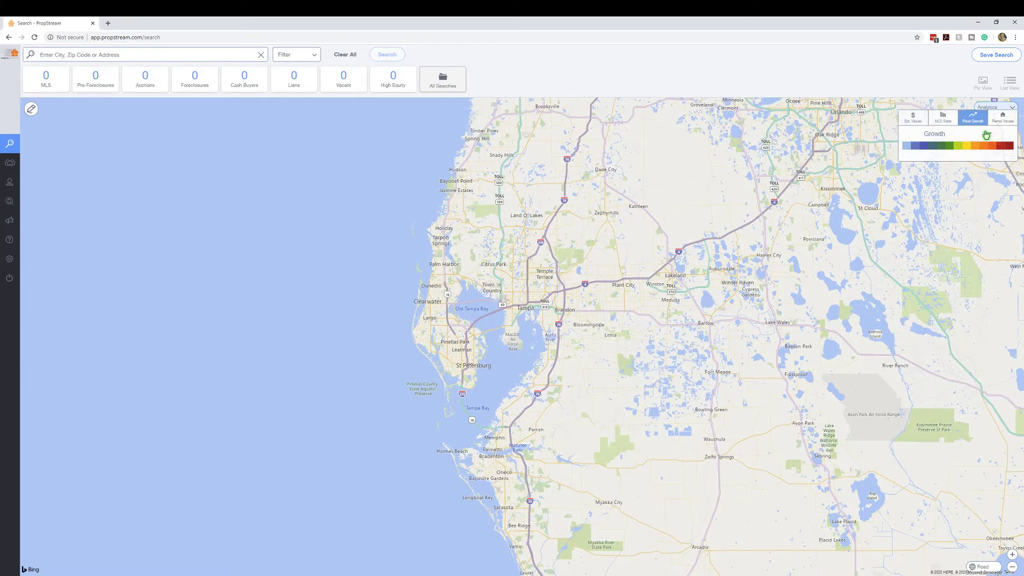
left_click(913, 117)
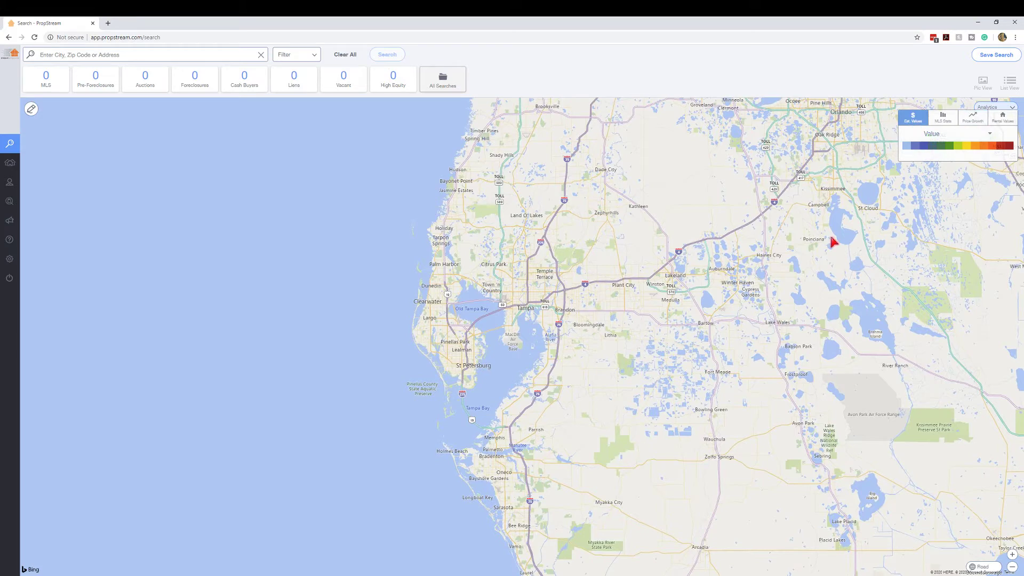
scroll(802, 291, "down", 2)
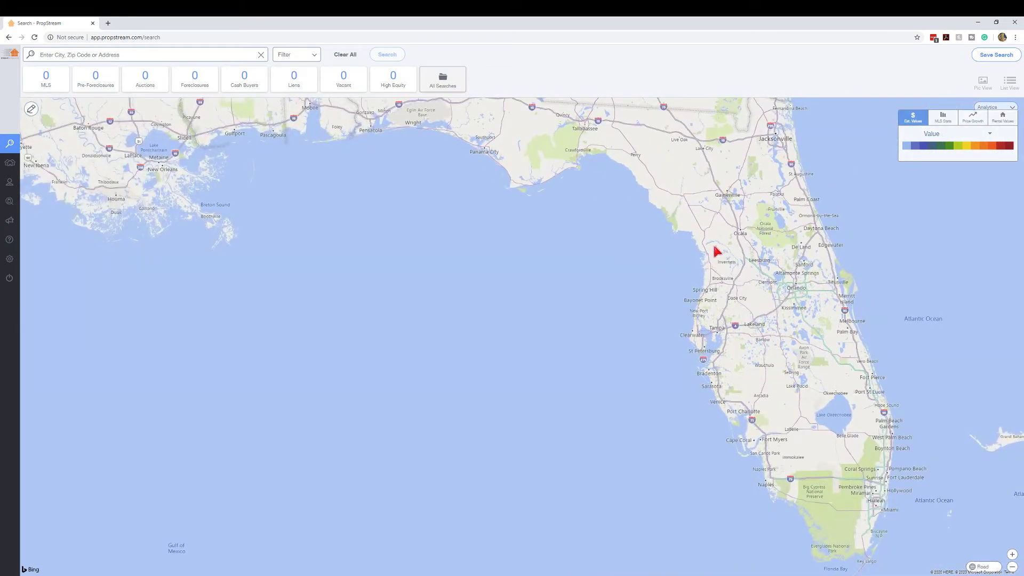
scroll(551, 306, "down", 3)
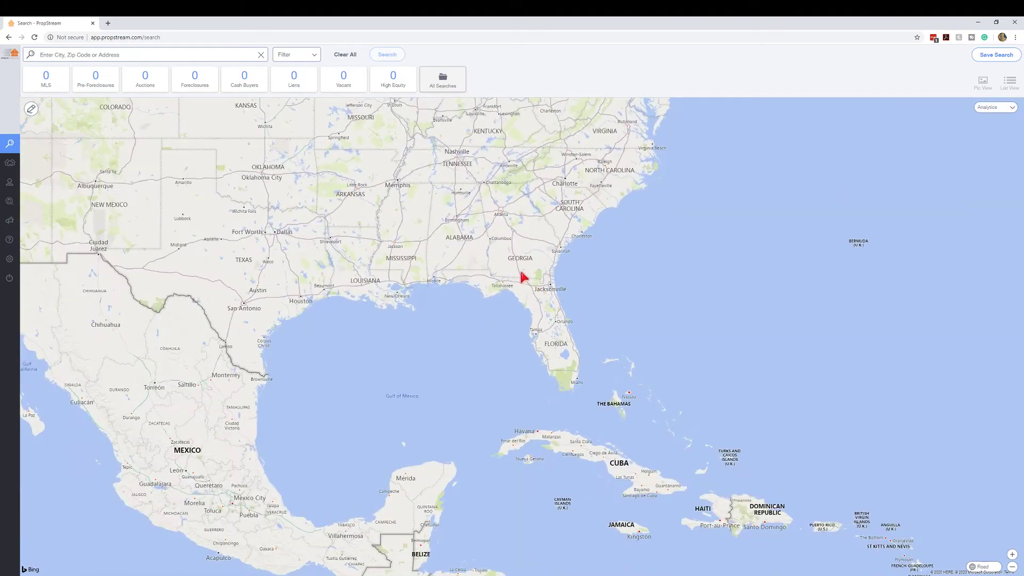
left_click_drag(523, 276, 551, 338)
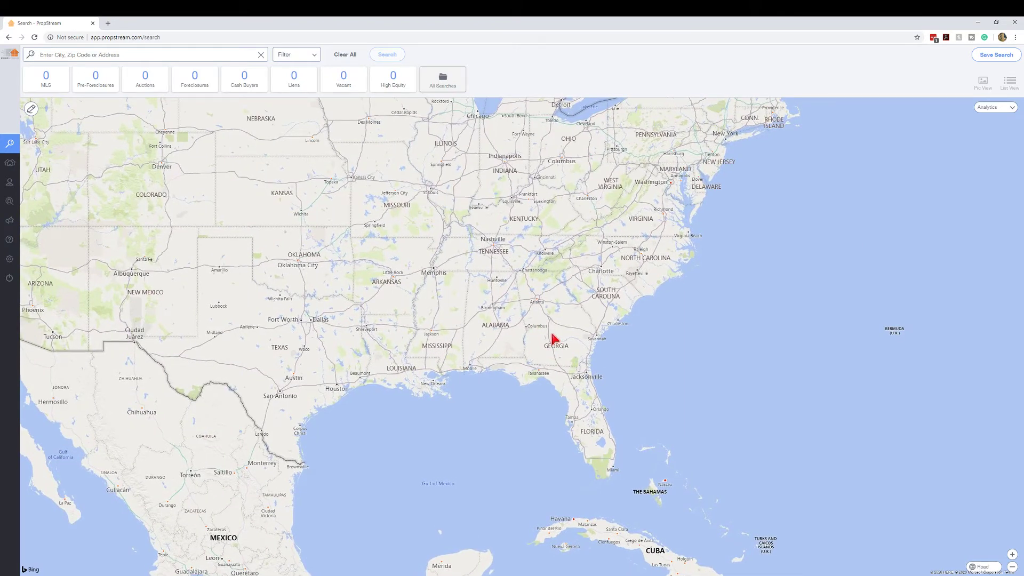
scroll(526, 377, "down", 3)
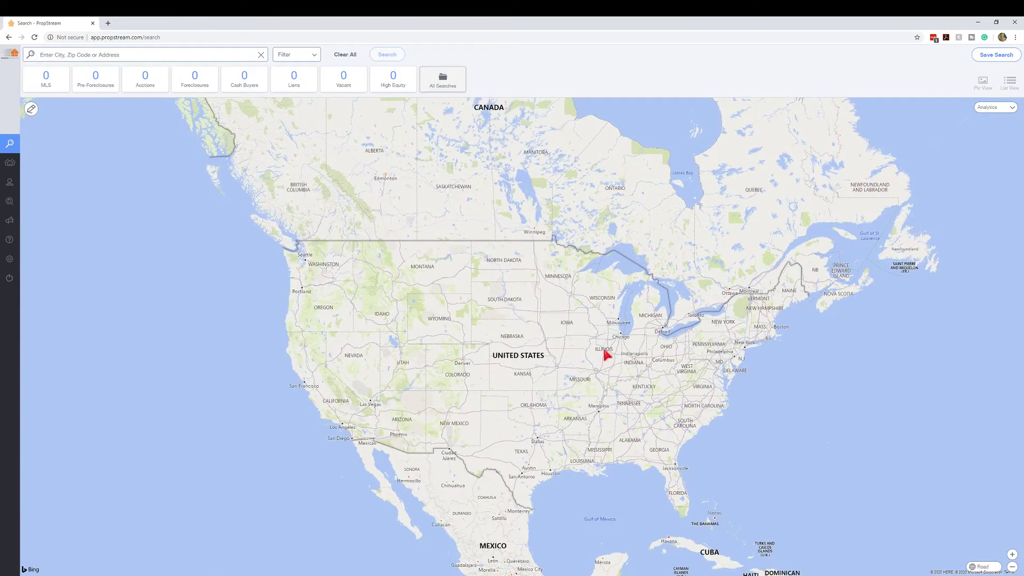
left_click_drag(607, 354, 521, 336)
scroll(603, 299, "up", 2)
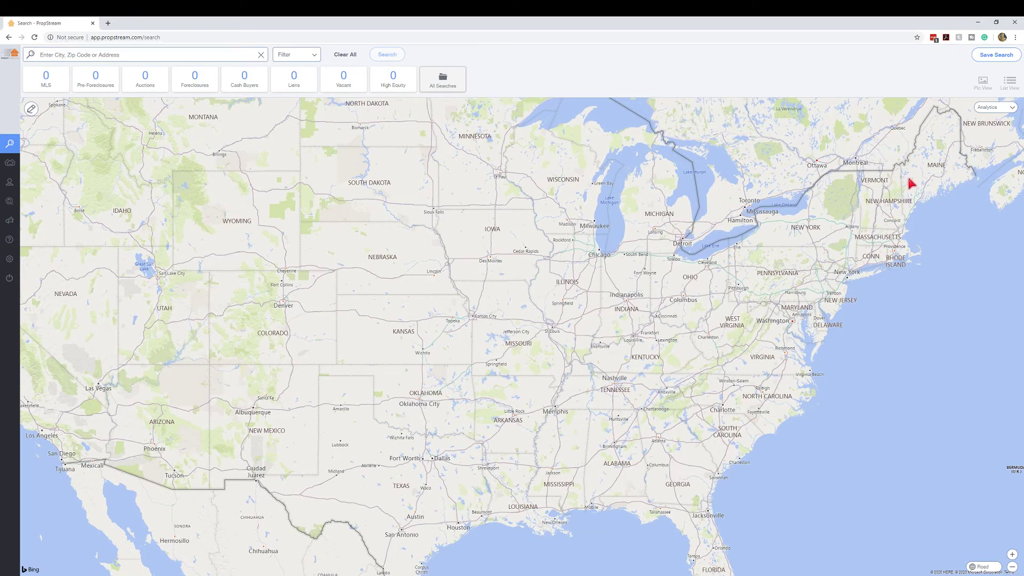
left_click(1005, 113)
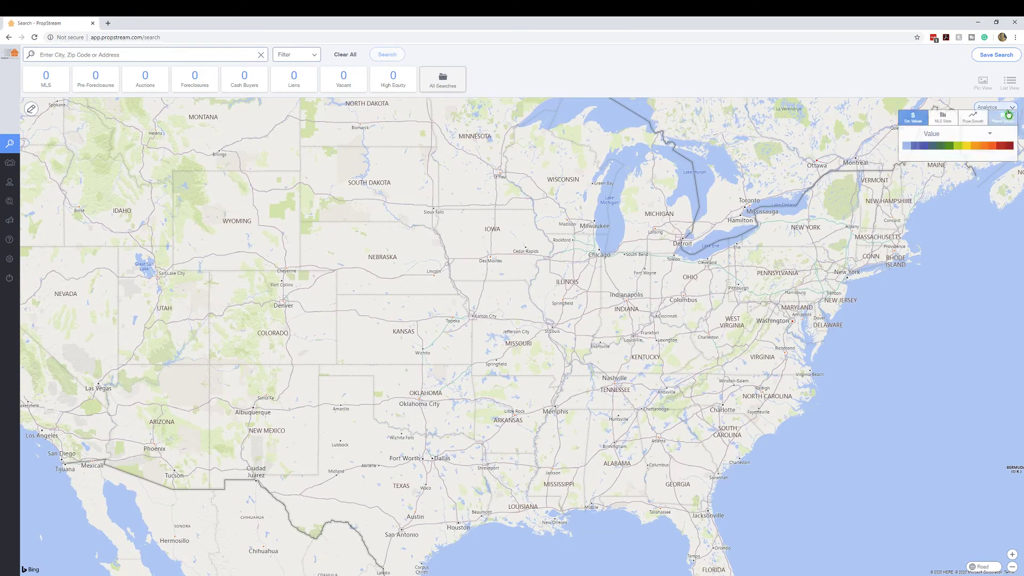
left_click(944, 134)
left_click(930, 154)
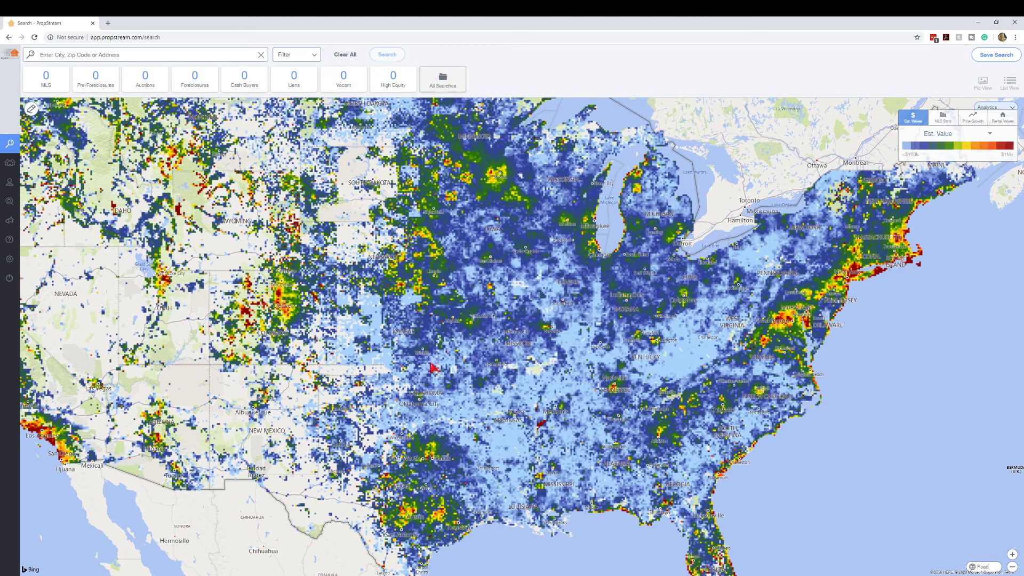
Examine the nationwide Est. Value heat map, comparing home value colors from the West Coast to the East Coast and Florida.
scroll(423, 368, "down", 2)
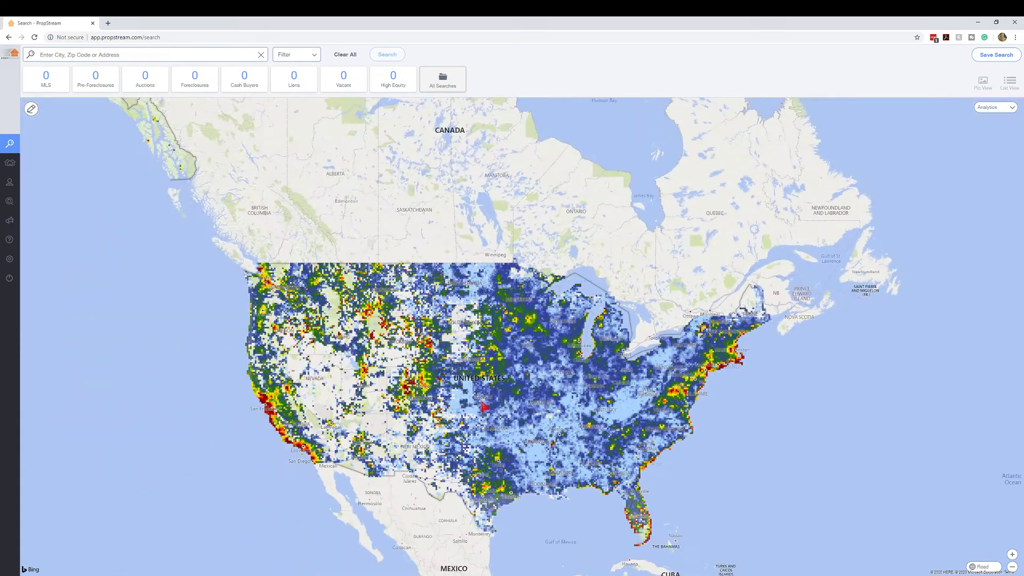
left_click_drag(512, 419, 479, 368)
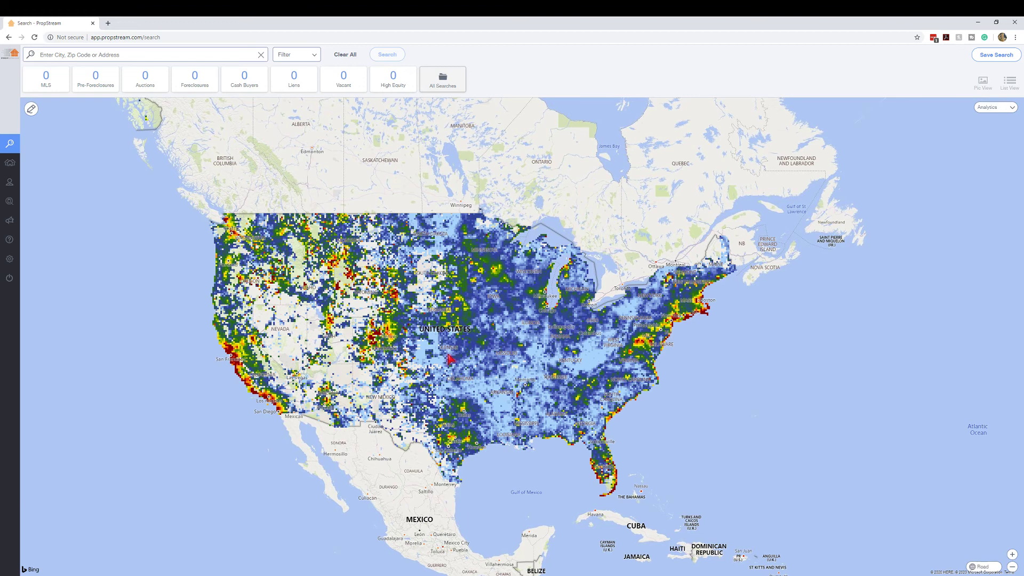
left_click_drag(474, 369, 486, 359)
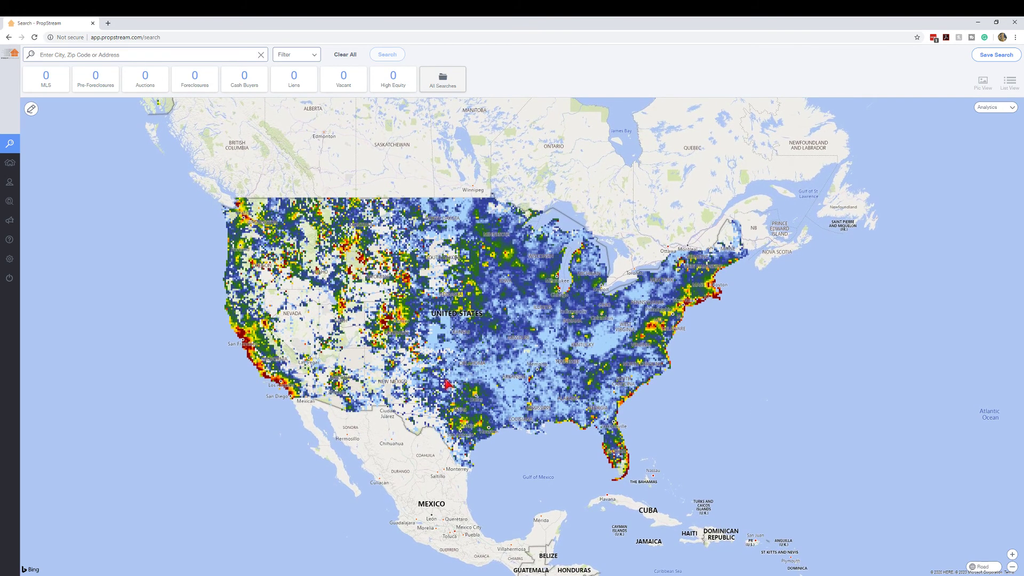